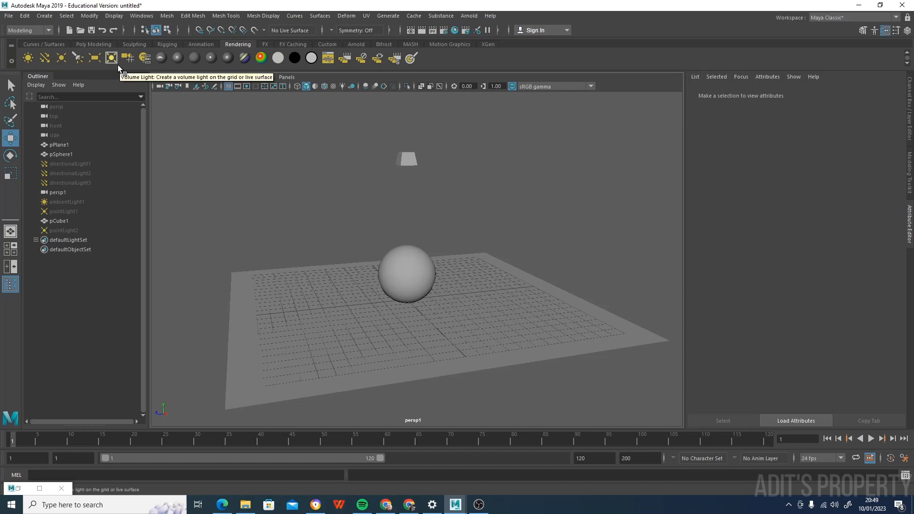
Create an ambient light, place it beside and above the sphere at about Y 8.8, and render the scene
left_click(28, 58)
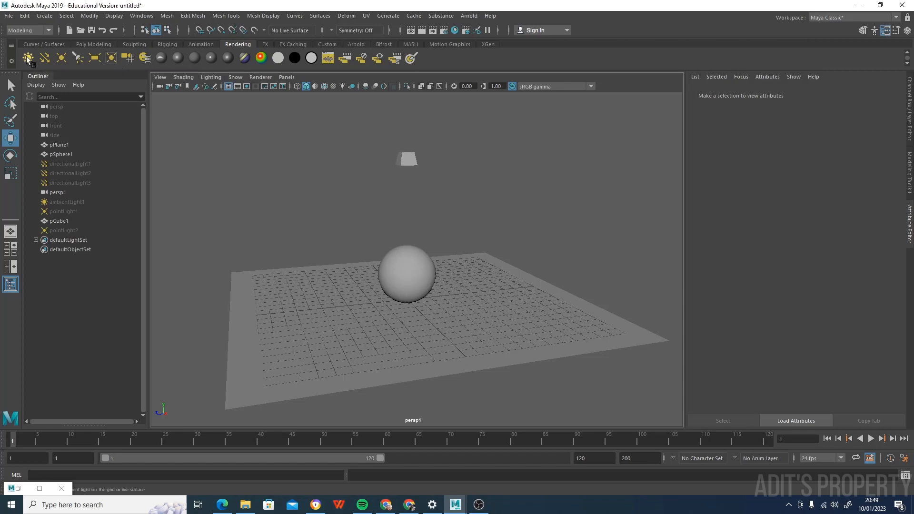
left_click_drag(401, 278, 245, 223)
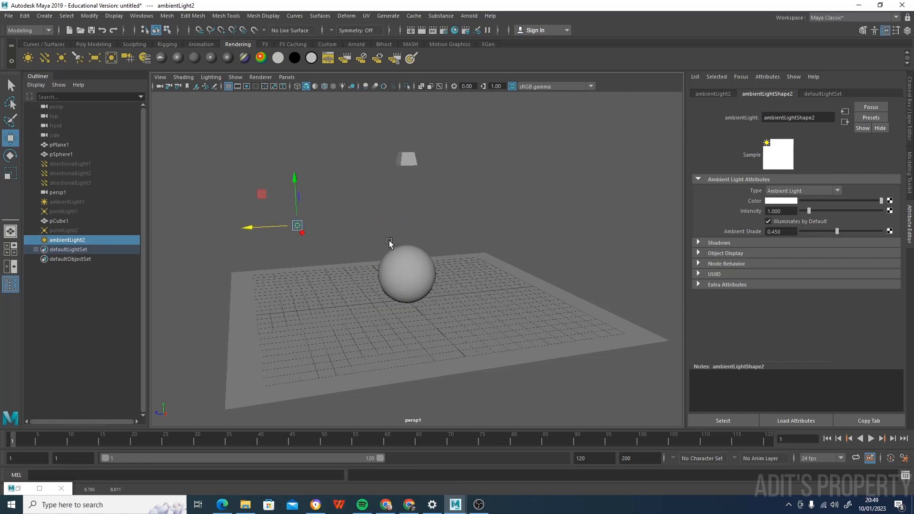
left_click(411, 30)
left_click_drag(286, 139, 740, 104)
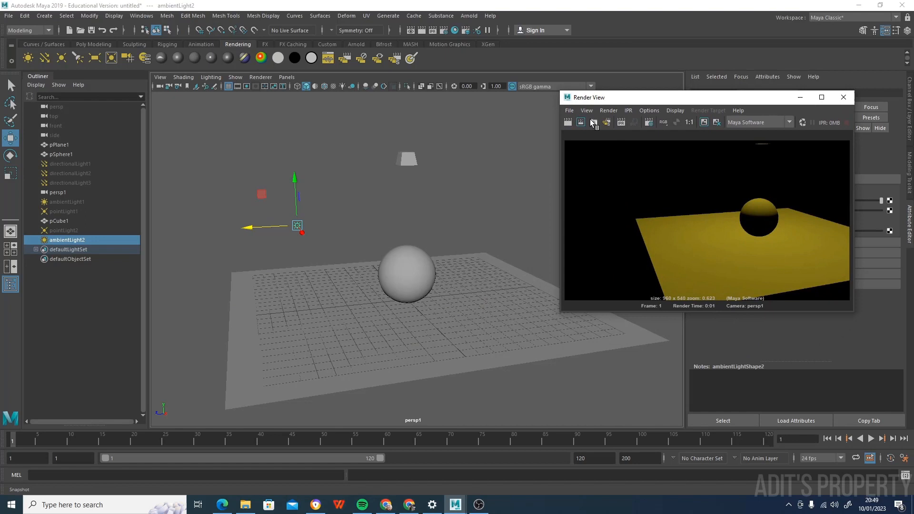
left_click(568, 122)
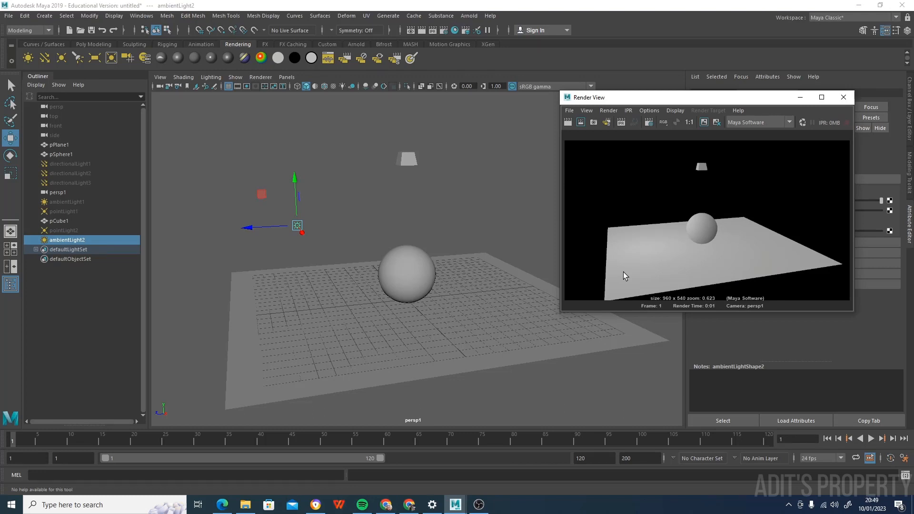
Move the ambient light farther out along Z, then to the sphere's opposite side at about Z -13.2, rendering after each move
left_click_drag(246, 228, 213, 230)
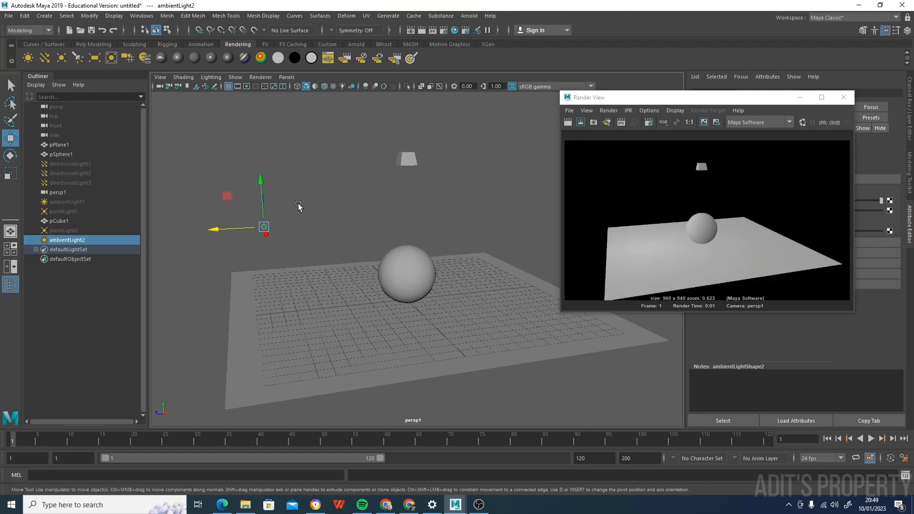
left_click(568, 123)
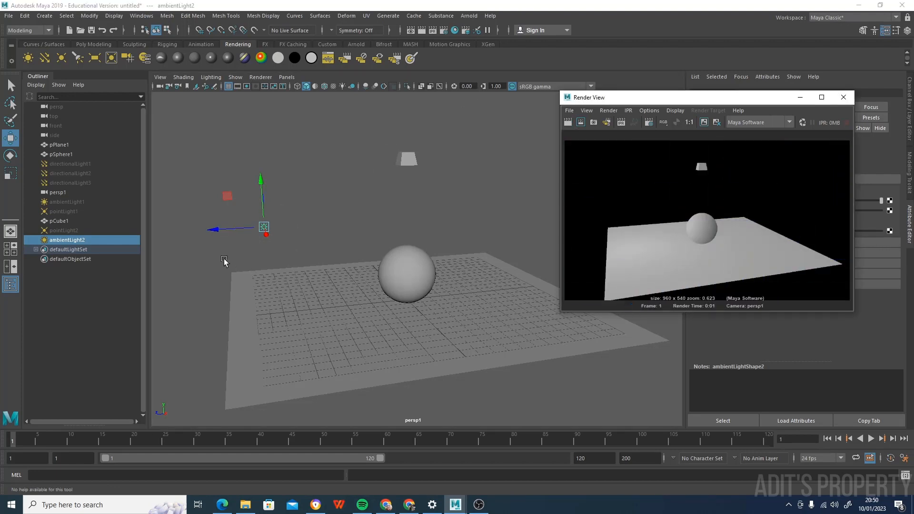
left_click_drag(222, 229, 510, 242)
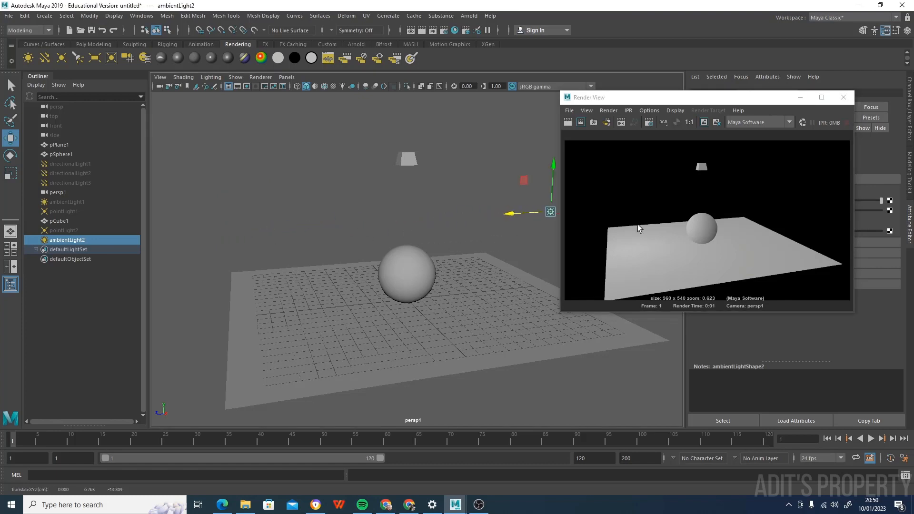
left_click(568, 122)
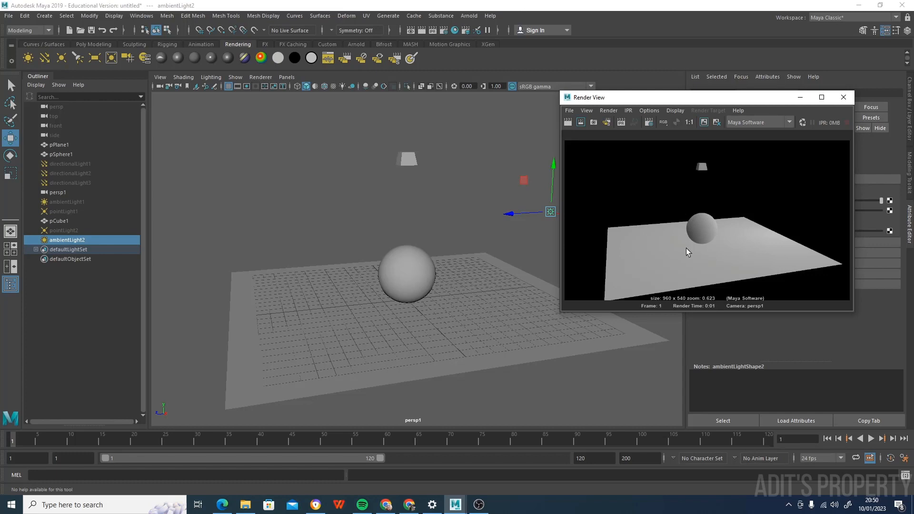
Move the ambient light over the sphere, raise it above the cube to about Y 14.5, and render the scene
left_click_drag(512, 213, 364, 220)
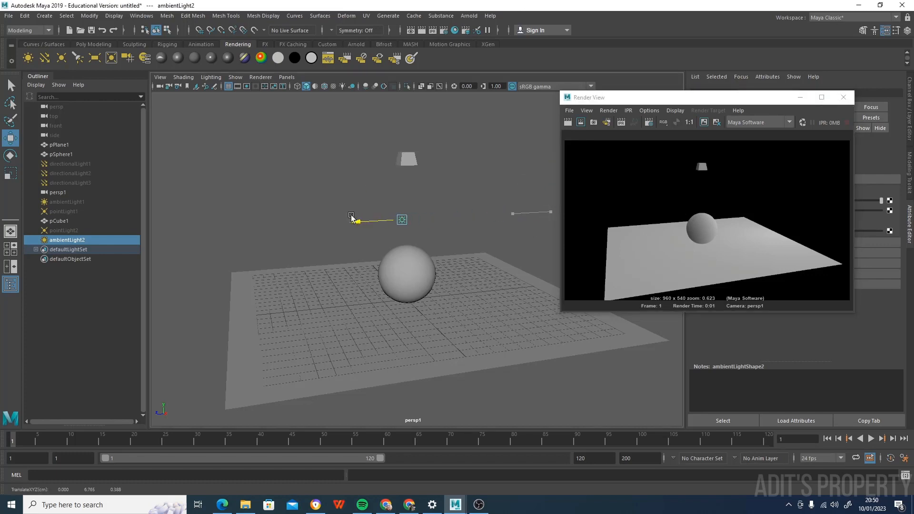
left_click_drag(400, 180, 401, 78)
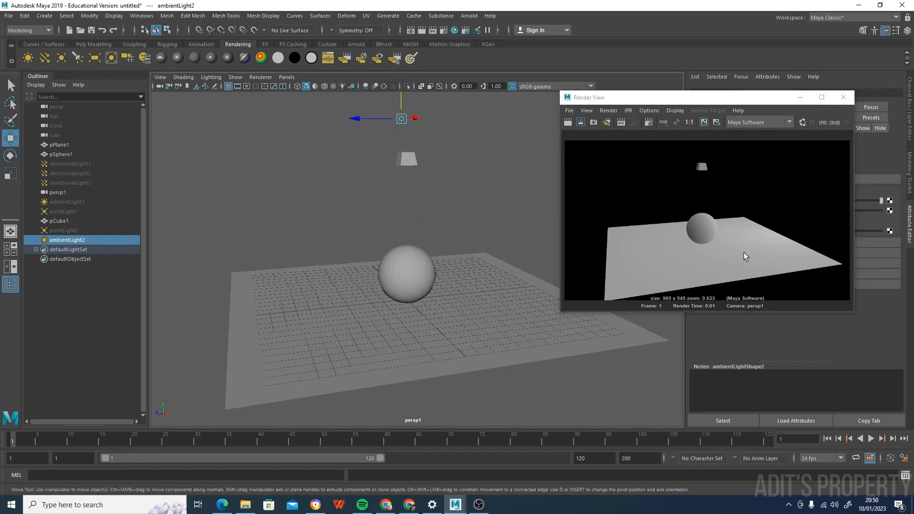
left_click(568, 122)
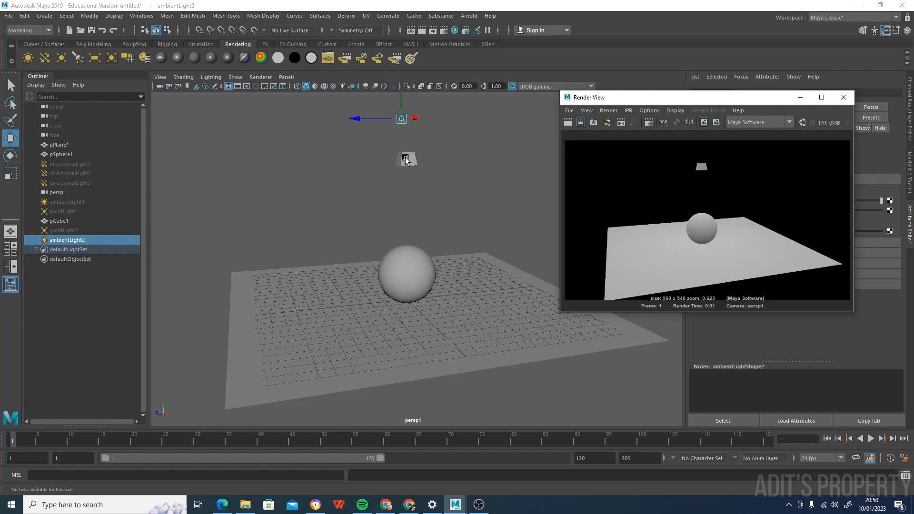
Move the raised ambient light outward to about Z 13.2, render, and shift it slightly back toward the sphere
left_click_drag(357, 118, 173, 148)
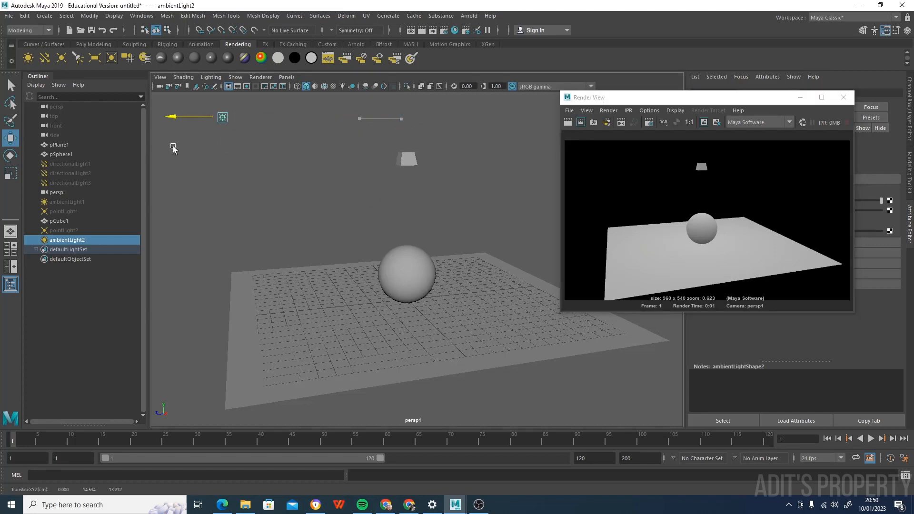
left_click(567, 122)
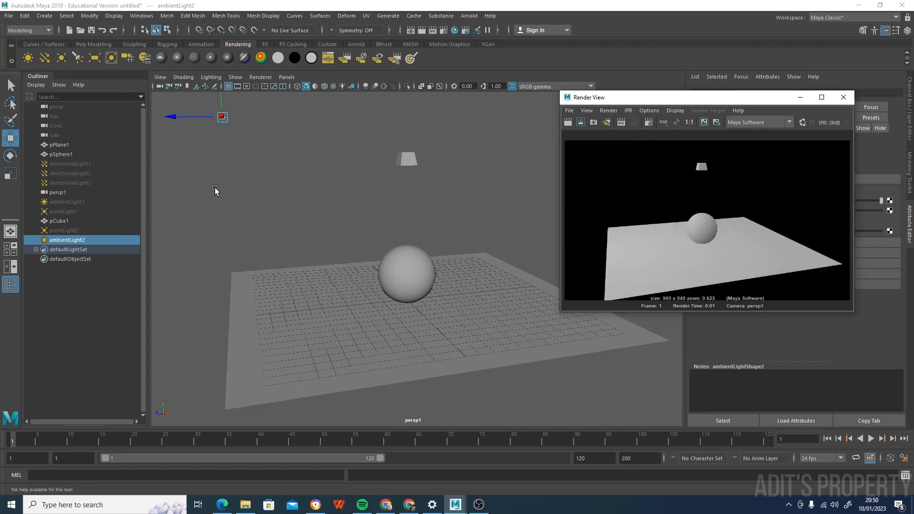
left_click_drag(177, 117, 193, 122)
Uncover the ambient light's attributes by moving the render window, and change the light color to a slightly darkened orange
left_click_drag(722, 100, 559, 38)
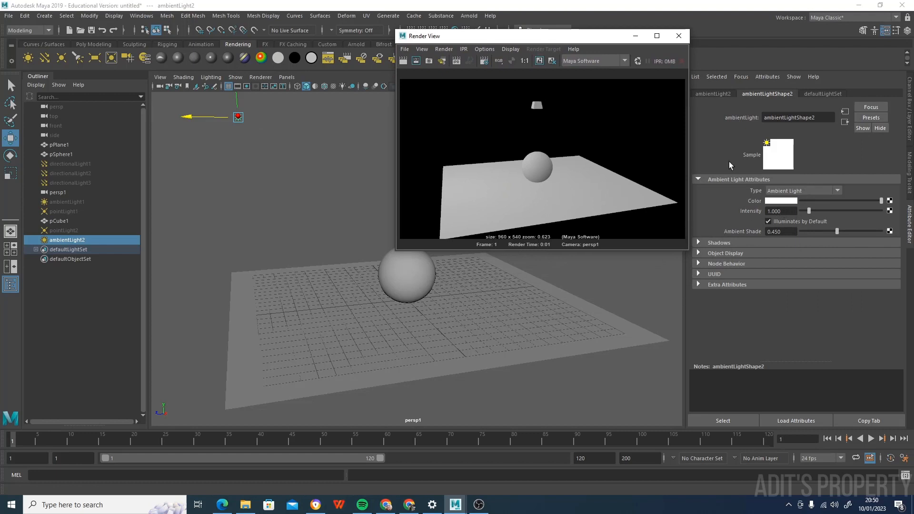
left_click_drag(613, 42, 593, 43)
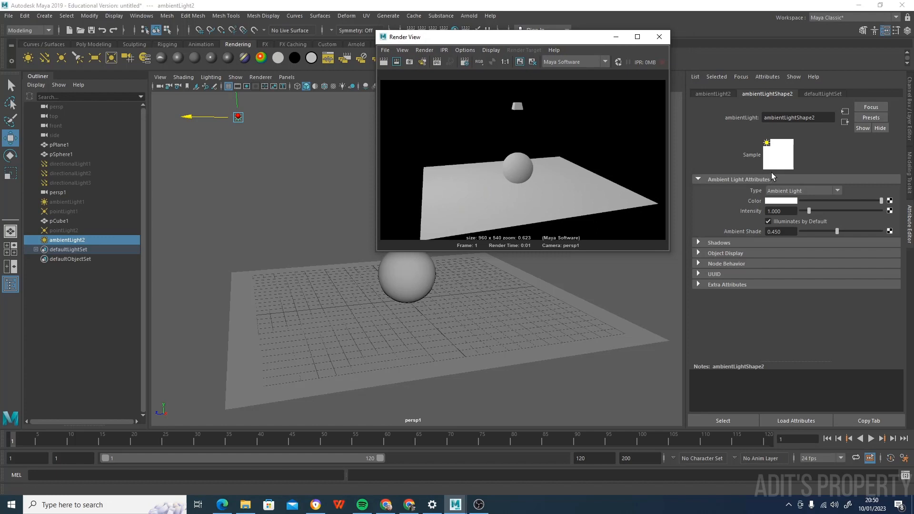
left_click(783, 201)
left_click_drag(754, 225, 732, 225)
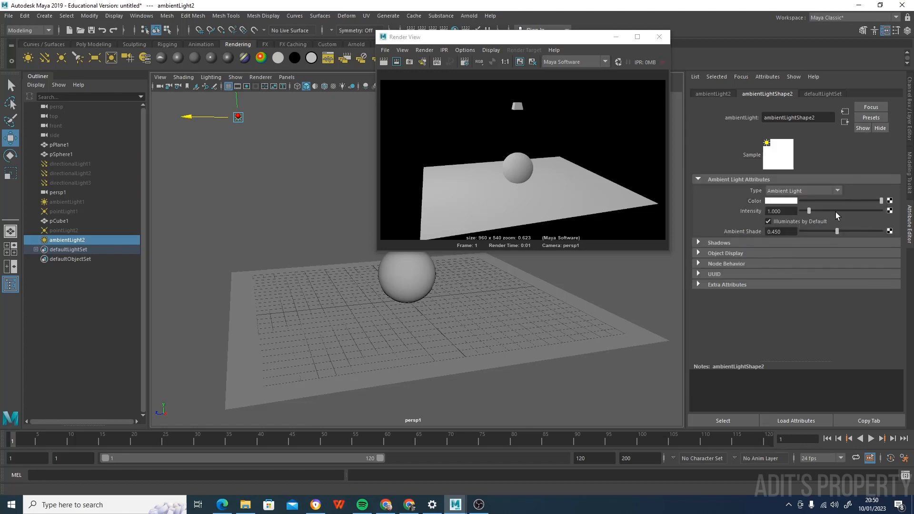
left_click(782, 201)
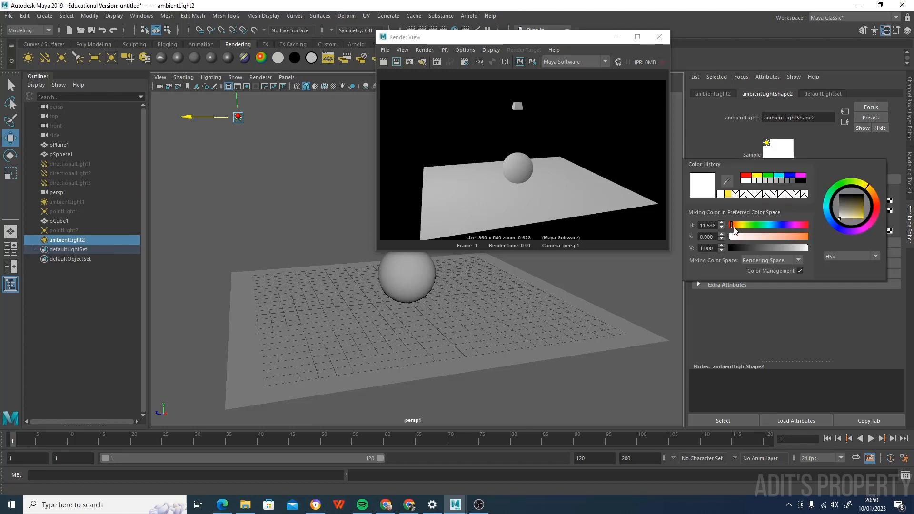
left_click_drag(732, 236, 798, 237)
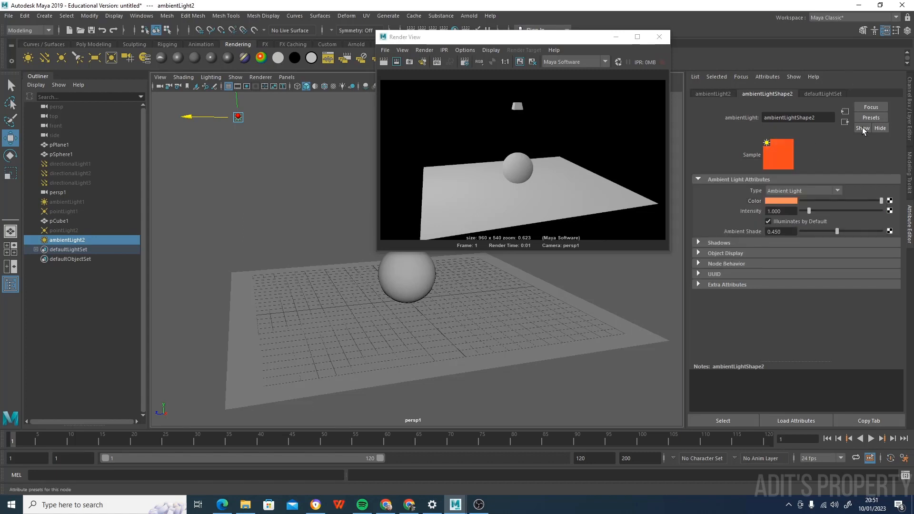
mouse_move(882, 201)
left_mouse_down()
mouse_move(842, 201)
mouse_move(868, 200)
left_mouse_up()
Set the ambient light's intensity to 2 and render the scene
left_click_drag(794, 212, 719, 212)
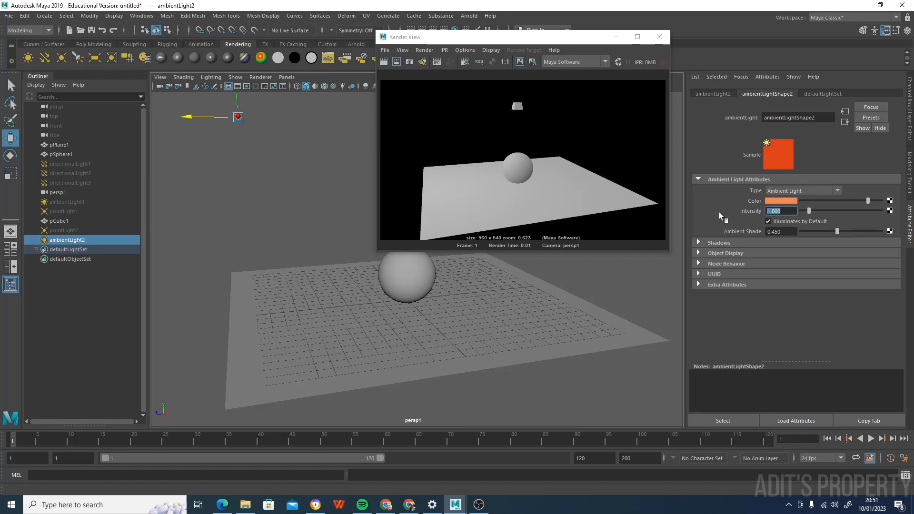
type("2")
key("Return")
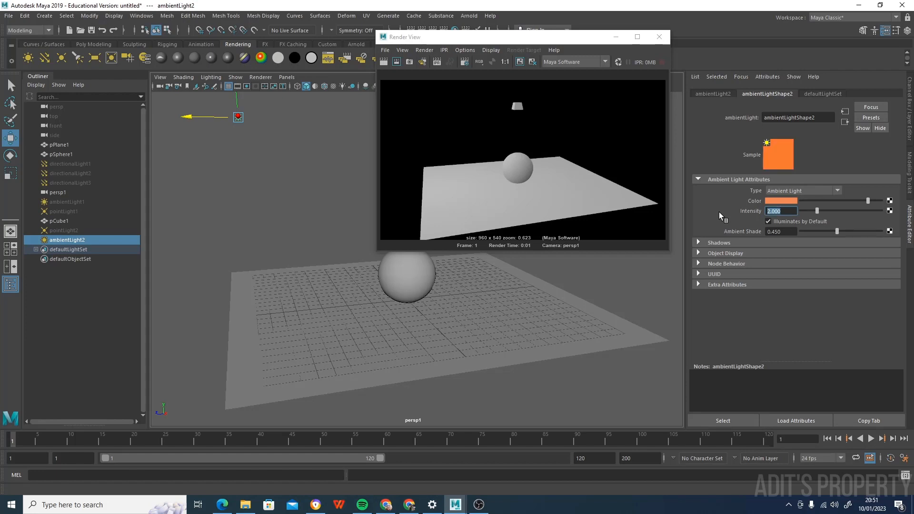
left_click(384, 61)
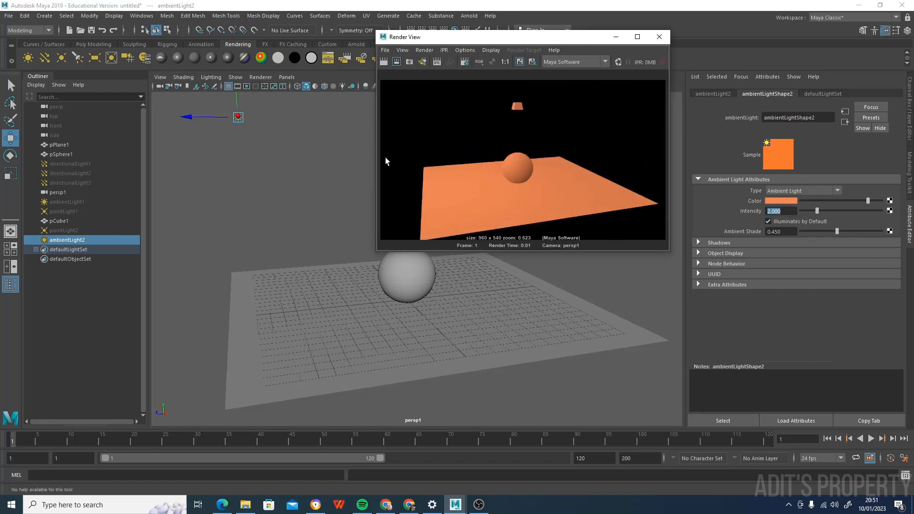
Shift the ambient light outward to about Z 13.7, move the render window off the cube, and hide the light
left_click_drag(224, 125, 193, 131)
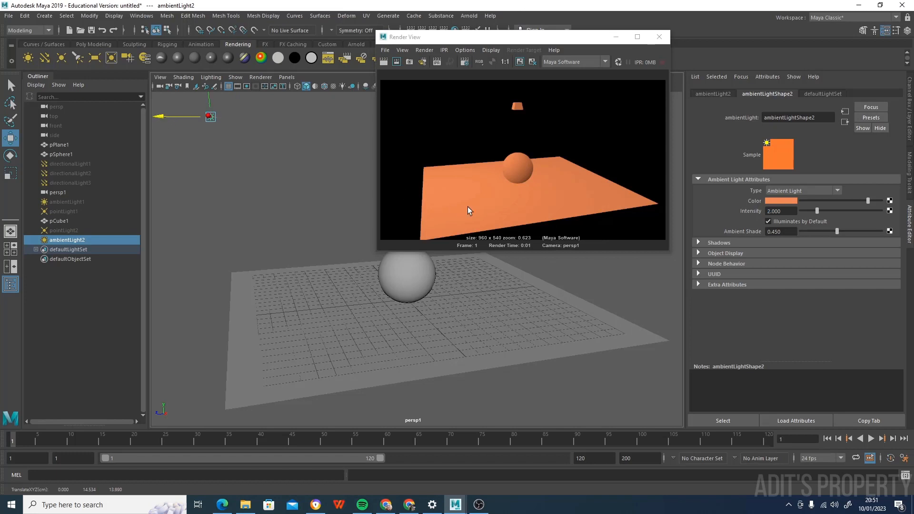
left_click_drag(558, 37, 655, 51)
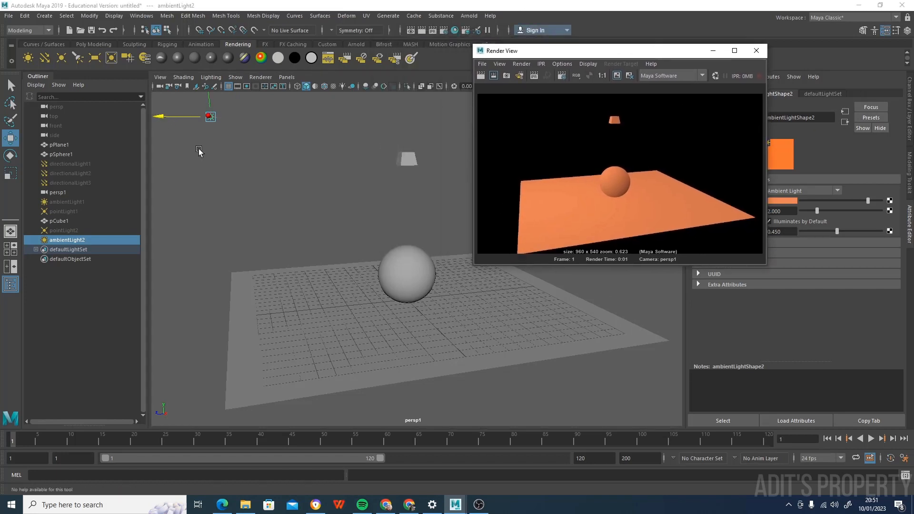
key("h")
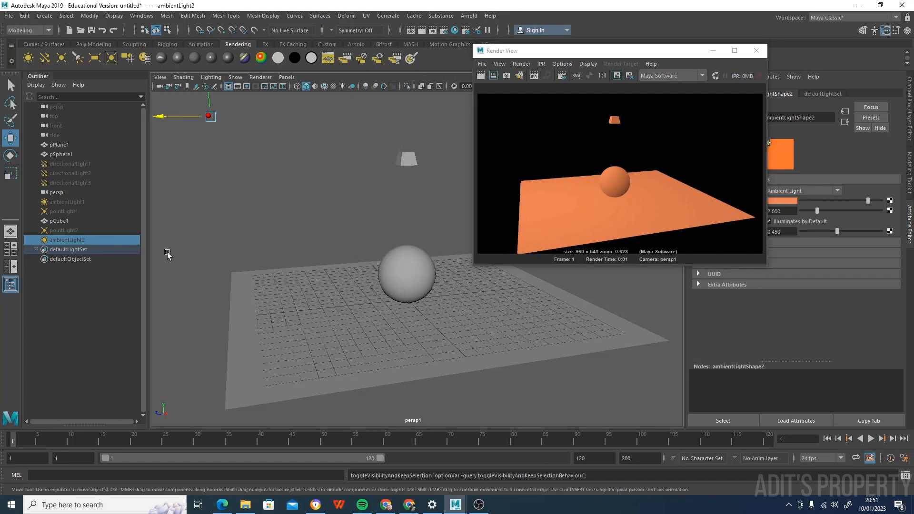
Create a directional light, place it beside the sphere near the plane's edge, and render the scene
left_click(46, 60)
left_click_drag(363, 305, 255, 252)
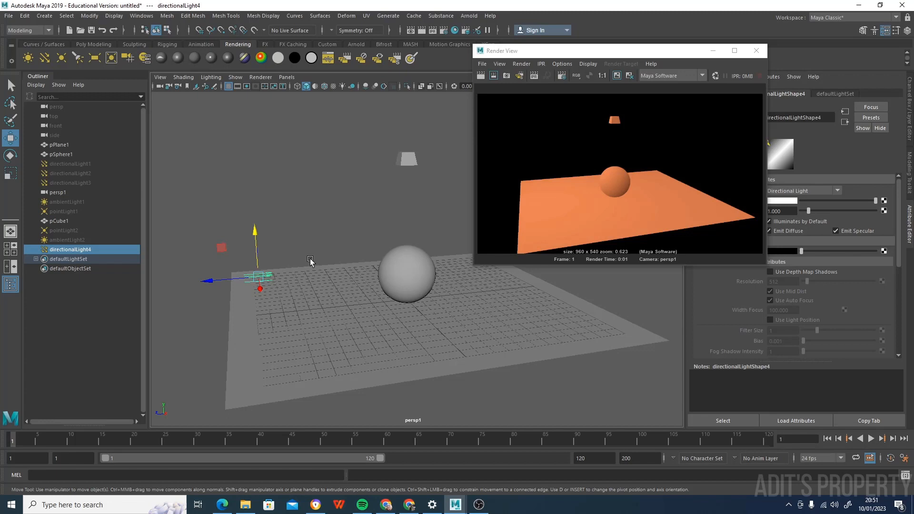
left_click_drag(223, 285, 191, 285)
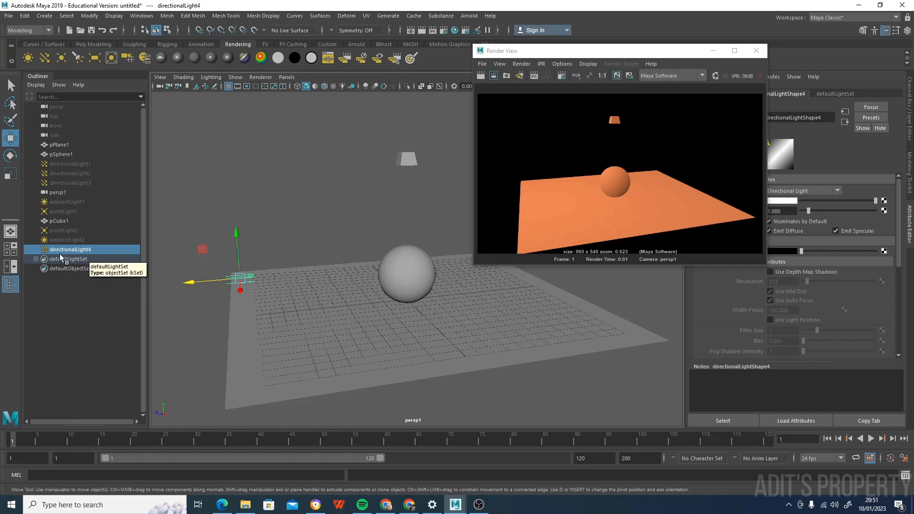
left_click(481, 76)
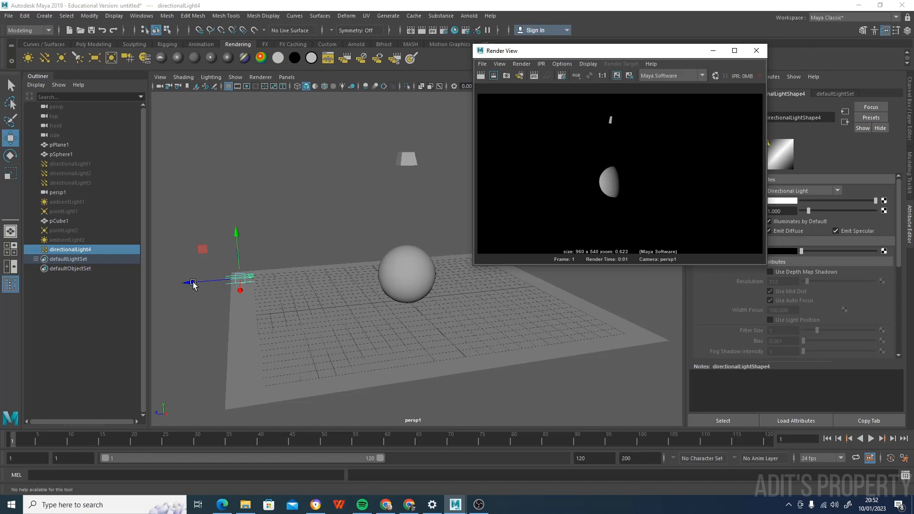
Reposition the directional light to about X 8.2, Y 3.3, Z 13.2 and render the scene
left_click_drag(237, 238, 237, 224)
key("e")
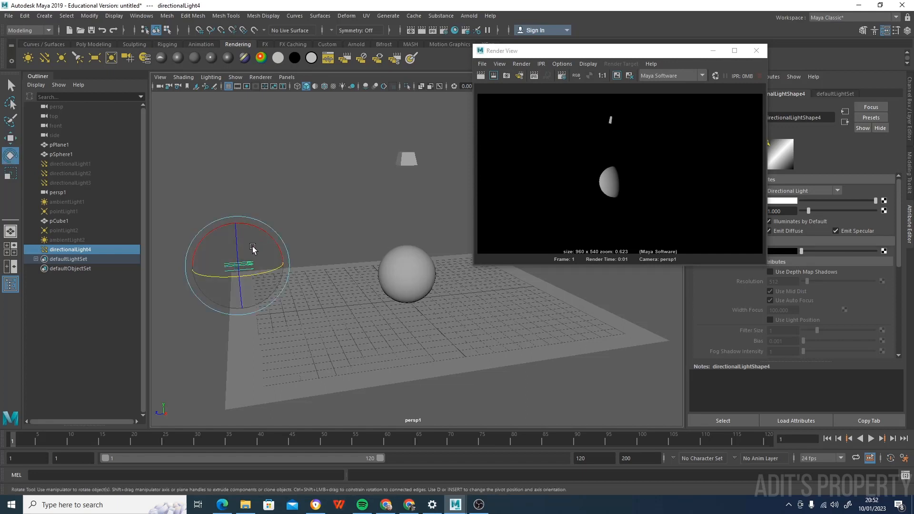
key("w")
left_click_drag(237, 221, 192, 279)
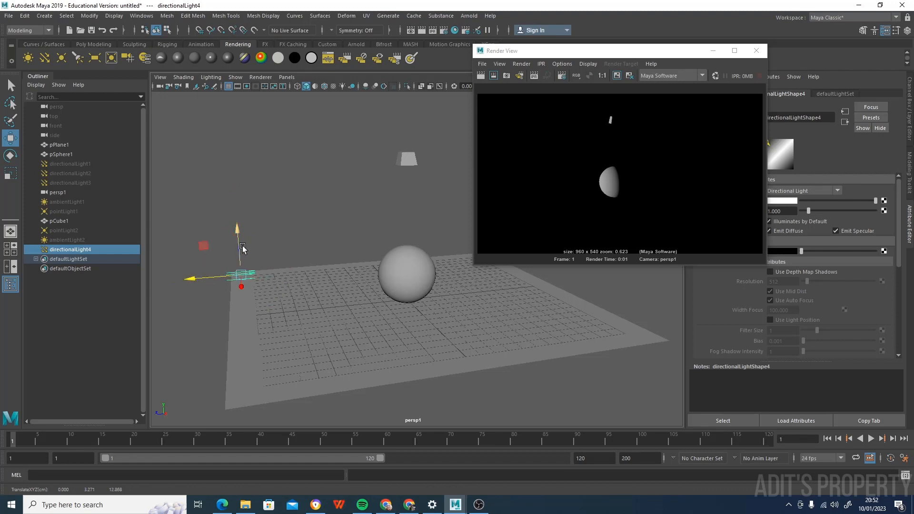
left_click_drag(193, 279, 235, 324)
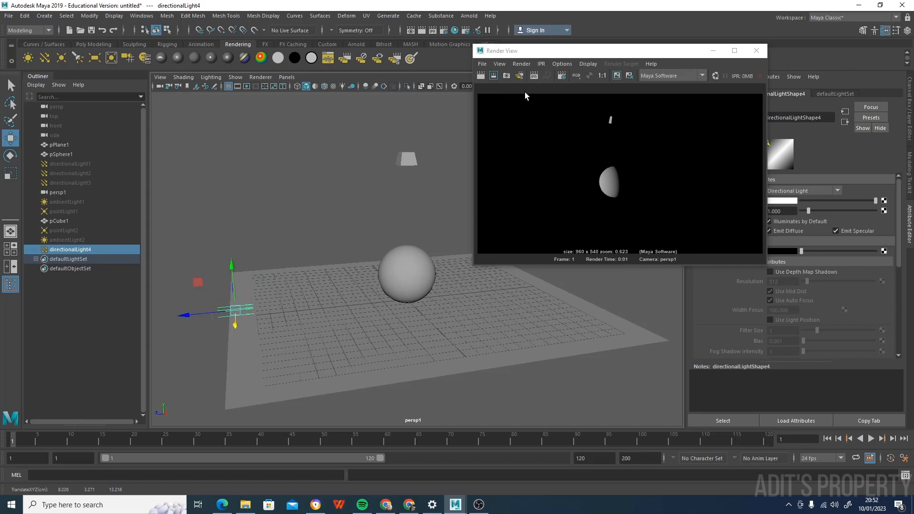
left_click(482, 76)
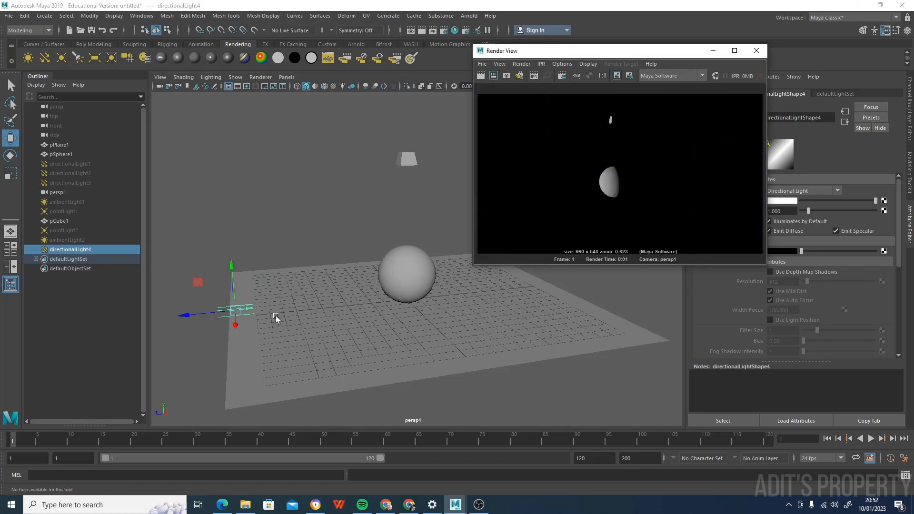
Move the directional light to about X 0.9 and render, then reposition it to about X 6.1, Y 5.4
left_click_drag(239, 326, 240, 284)
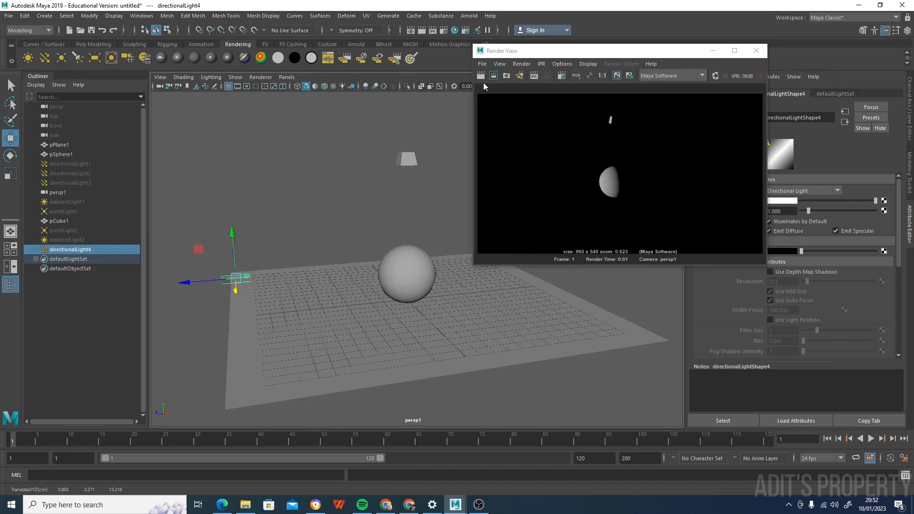
left_click(481, 77)
left_click_drag(237, 291, 234, 314)
left_click_drag(235, 256, 234, 214)
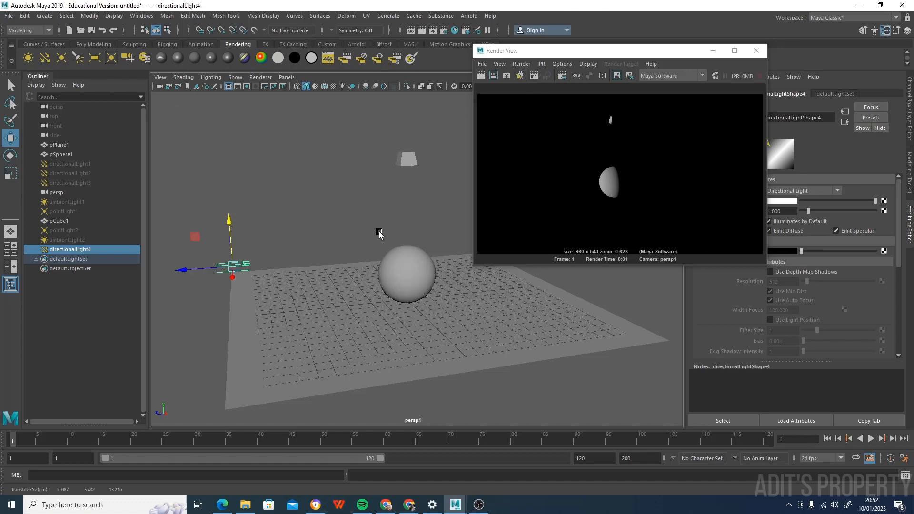
Rotate the directional light about its X axis to tilt it down toward the plane, and render the scene
key("e")
left_click_drag(253, 231, 265, 244)
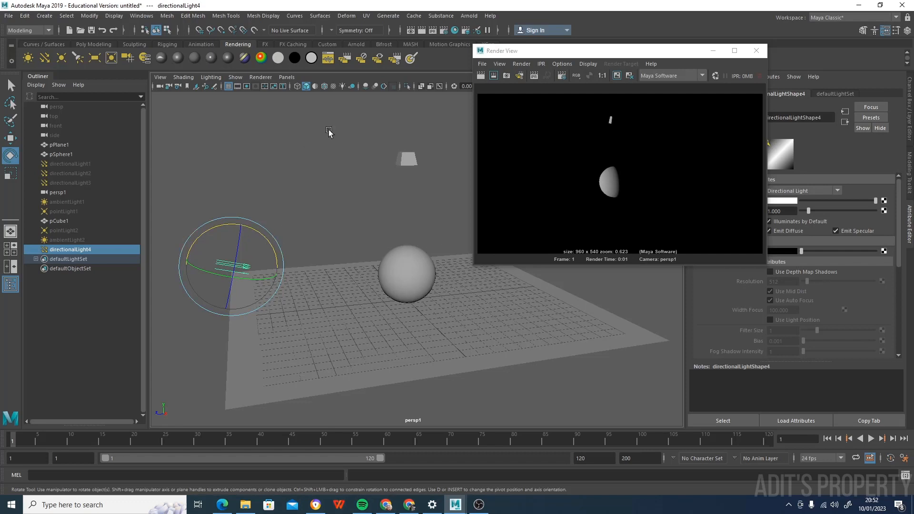
left_click(481, 75)
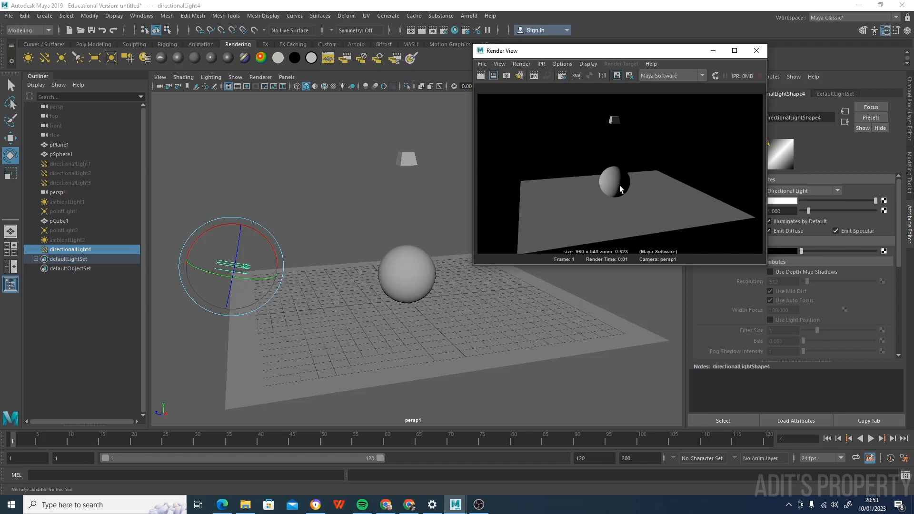
Shift the first directional light a short distance along the negative X axis, keeping it just outside the plane's edge
left_click(267, 212)
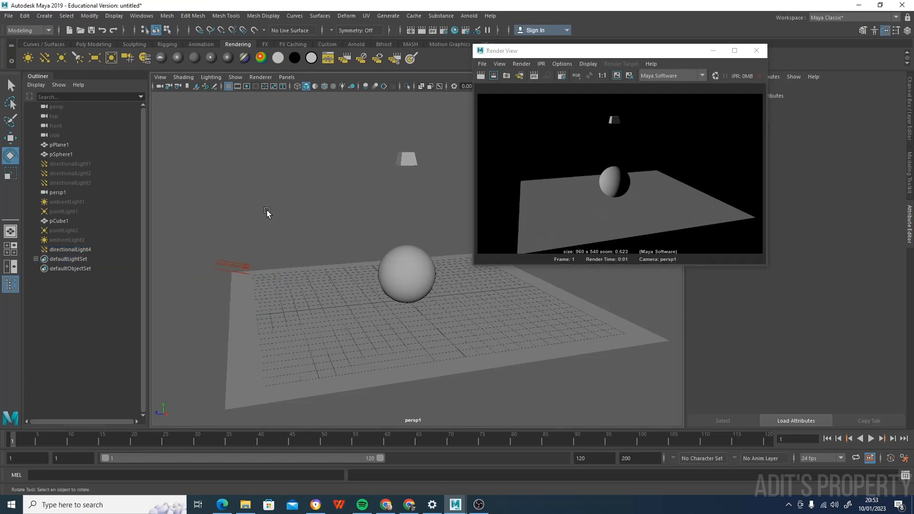
left_click(253, 269)
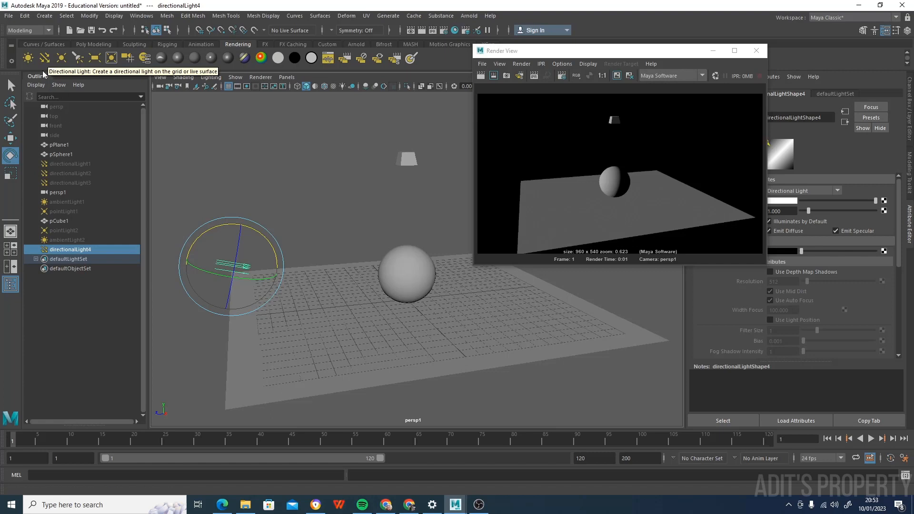
left_click_drag(306, 262, 425, 307, "alt")
key("w")
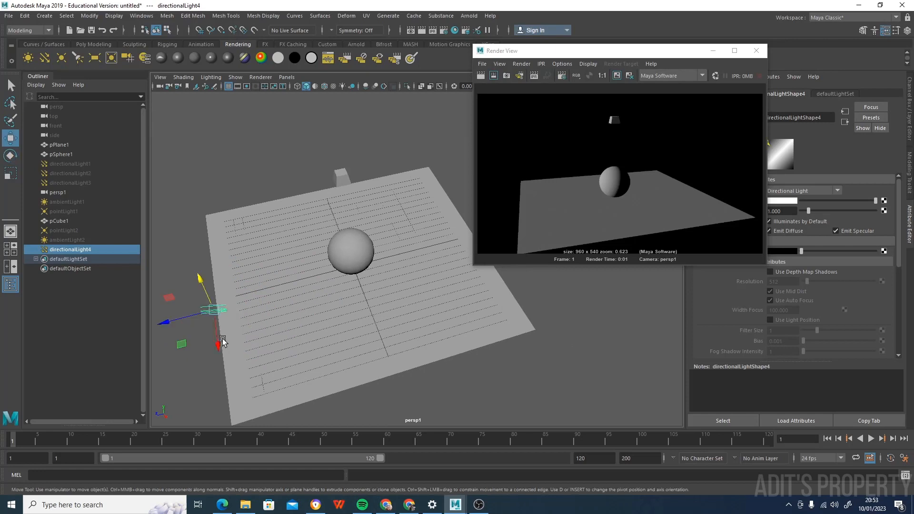
left_click_drag(219, 347, 216, 323)
left_click_drag(264, 351, 384, 380, "alt")
left_click_drag(431, 402, 402, 351, "alt")
scroll(398, 339, "up", 3)
scroll(394, 324, "down", 3)
scroll(404, 328, "up", 3)
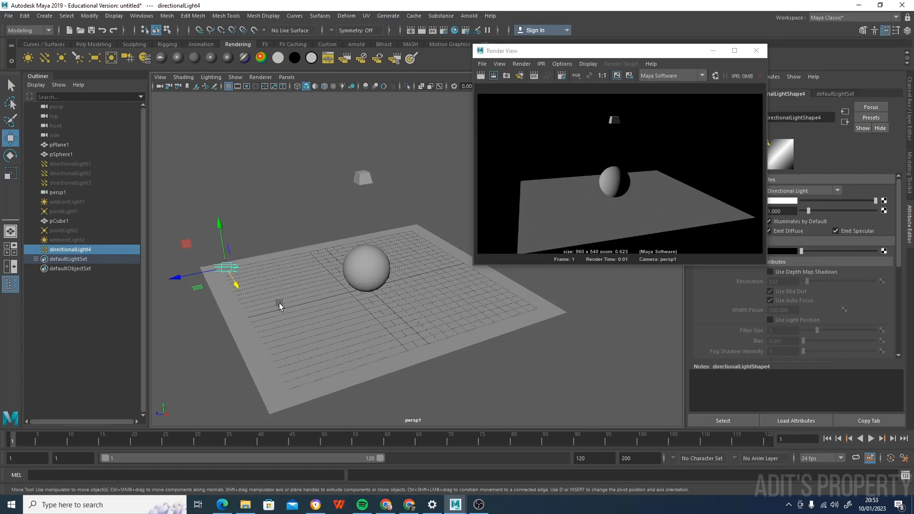
Create a second directional light and place it at the plane's edge, on the opposite side of the sphere from the first
left_click(61, 59)
left_click_drag(390, 310, 578, 300)
key("d")
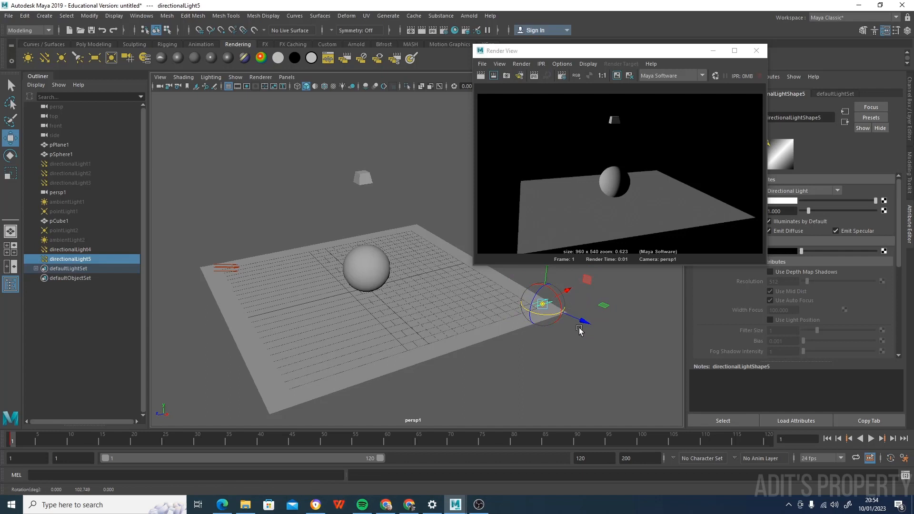
key("ctrl+z")
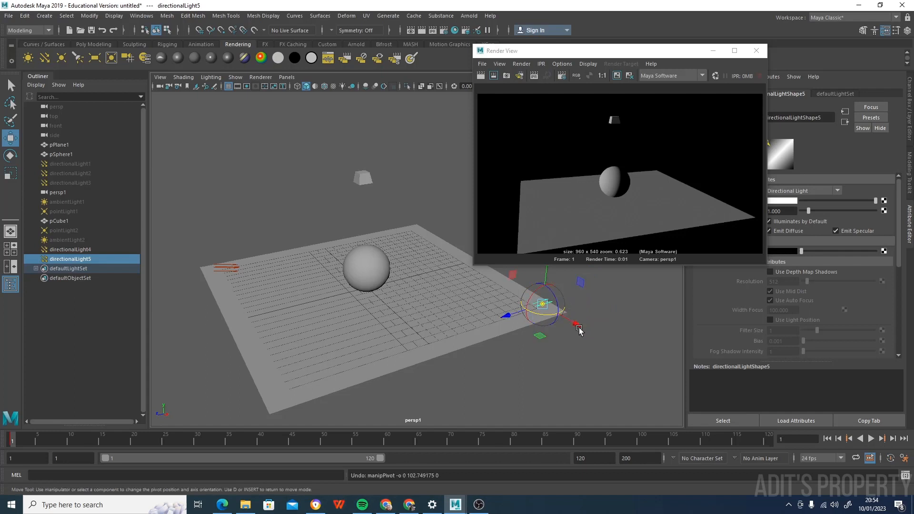
key("d")
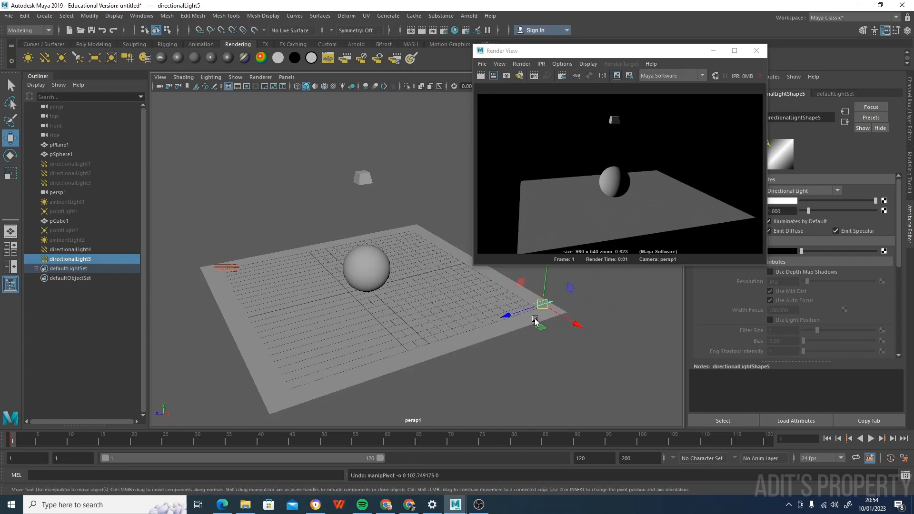
Rotate the second directional light to about 137.8° around its Y axis so it points toward the sphere
key("e")
left_click_drag(549, 322, 600, 284)
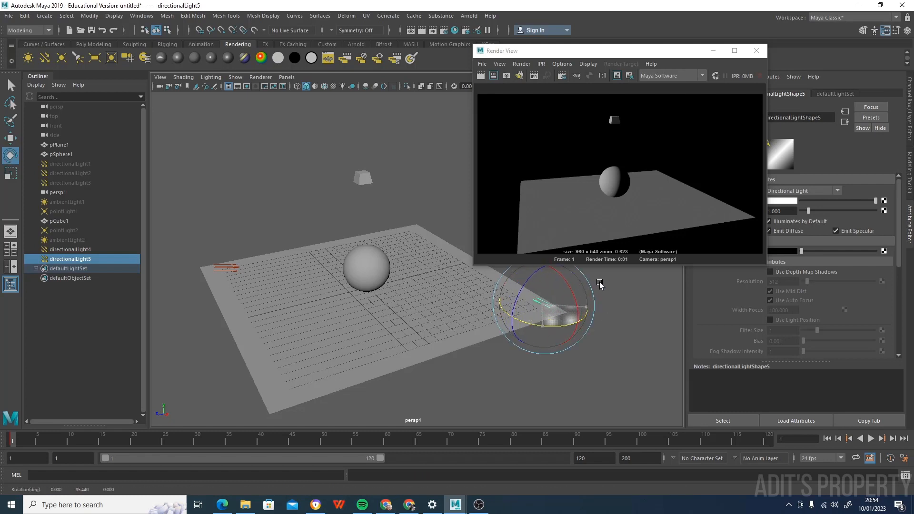
scroll(578, 373, "down", 3)
left_click_drag(534, 381, 568, 347, "alt")
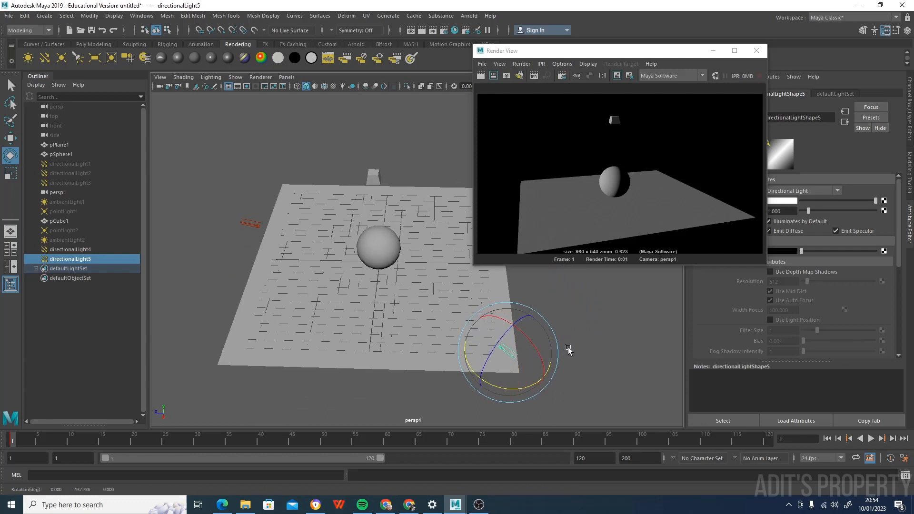
Move the second directional light to about X 11.6, Y 8.0, Z -13.1 and tilt it to about -10.9° around X
key("w")
left_click_drag(516, 322, 524, 281)
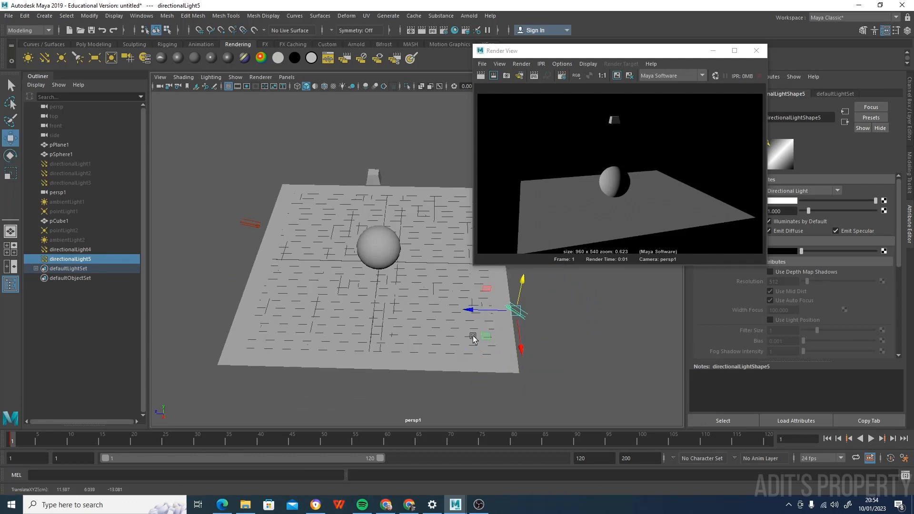
left_click_drag(451, 371, 500, 392, "alt")
key("e")
left_click(605, 299)
left_click_drag(605, 299, 597, 290)
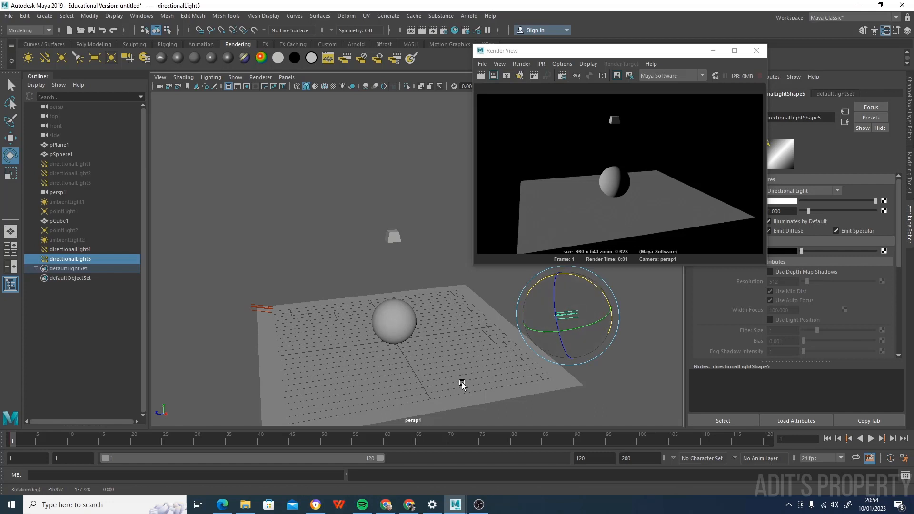
Scale the second directional light's icon to about 5.35 and enlarge the first light's icon to a similar size
middle_click_drag(462, 382, 496, 379, "alt")
key("w")
key("e")
key("r")
left_click_drag(627, 324, 604, 351)
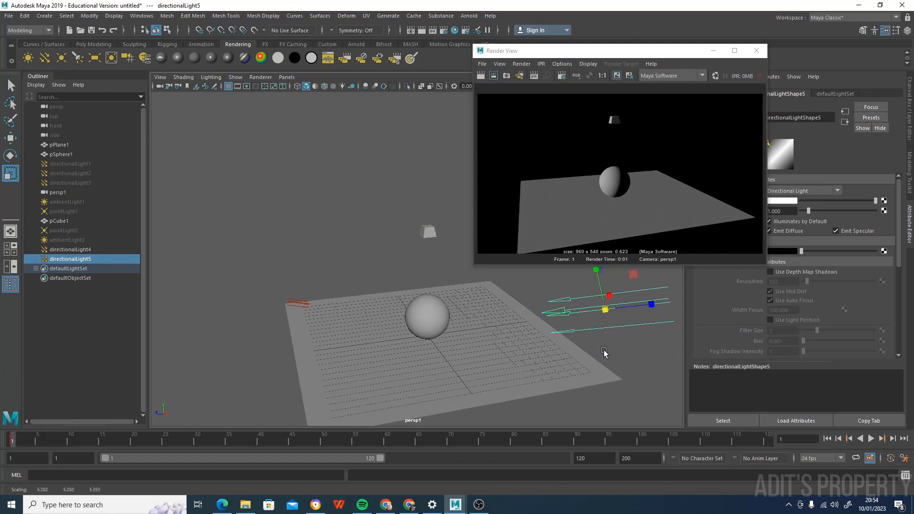
left_click(303, 307)
left_click_drag(299, 304, 351, 332)
left_click(639, 361)
left_click(320, 307)
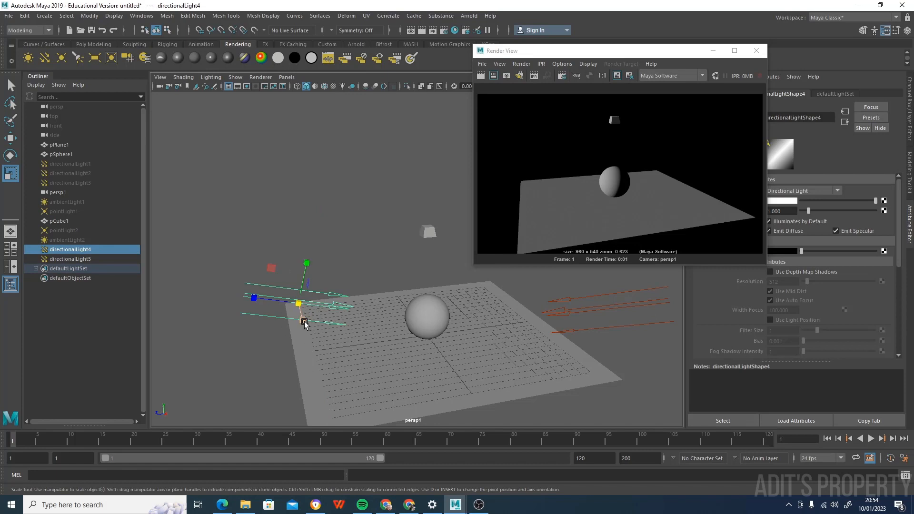
left_click(606, 311)
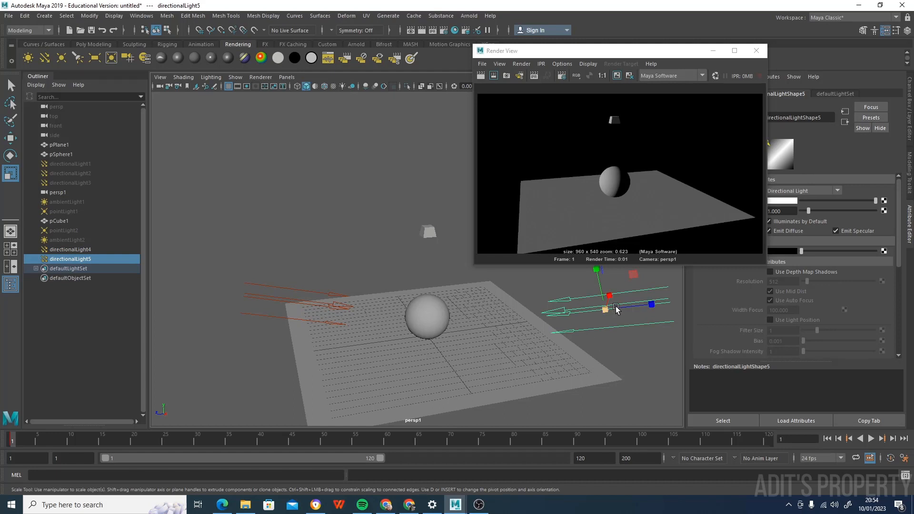
left_click(325, 305)
left_click(531, 315)
left_click(322, 313)
left_click(361, 294)
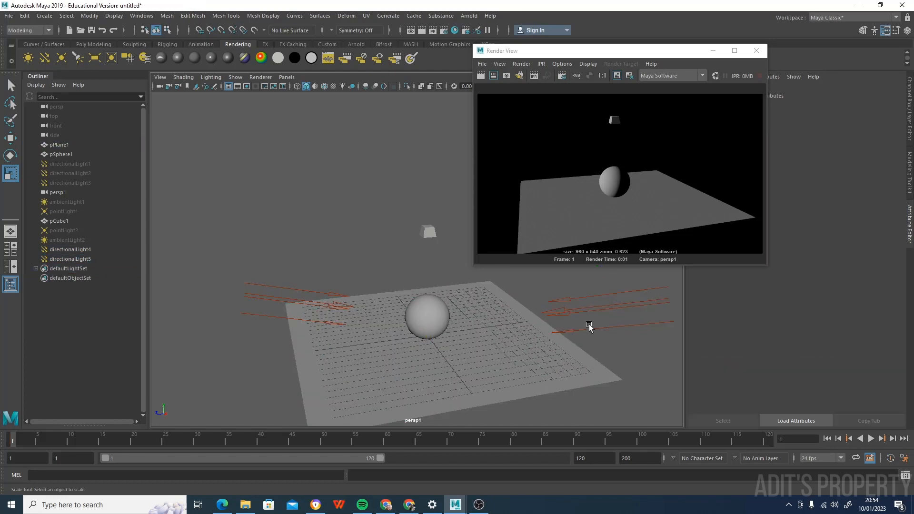
Create a third directional light and place it behind the sphere, near the plane's far corner
left_click(49, 59)
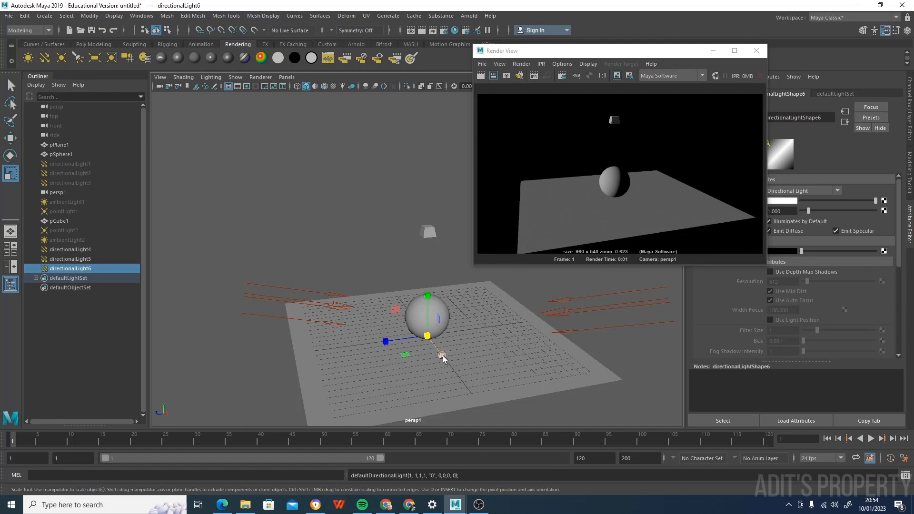
key("w")
left_click_drag(378, 342, 474, 346)
key("e")
key("w")
left_click_drag(545, 347, 492, 310)
Rotate the third directional light about its vertical axis so it faces the sphere
key("e")
left_click_drag(457, 352, 474, 334, "alt")
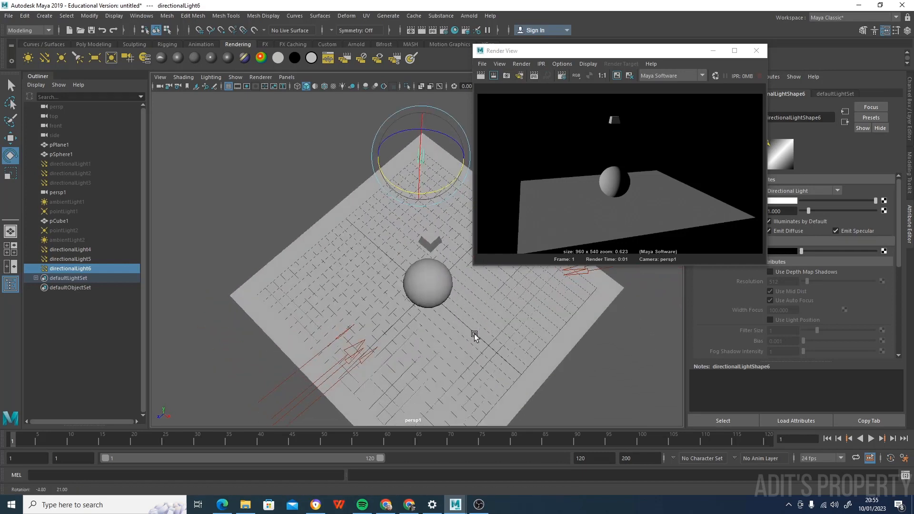
left_click_drag(458, 181, 432, 200)
key("w")
left_click_drag(450, 386, 419, 365, "alt")
Scale up the third directional light's icon to match the other two lights
key("e")
key("r")
left_click_drag(427, 223, 484, 262)
Rotate the third directional light about its X axis to tilt it down toward the sphere
right_click_drag(518, 327, 444, 352, "alt")
left_click_drag(443, 353, 360, 376, "alt")
key("w")
key("e")
key("r")
key("e")
left_click_drag(383, 282, 377, 292)
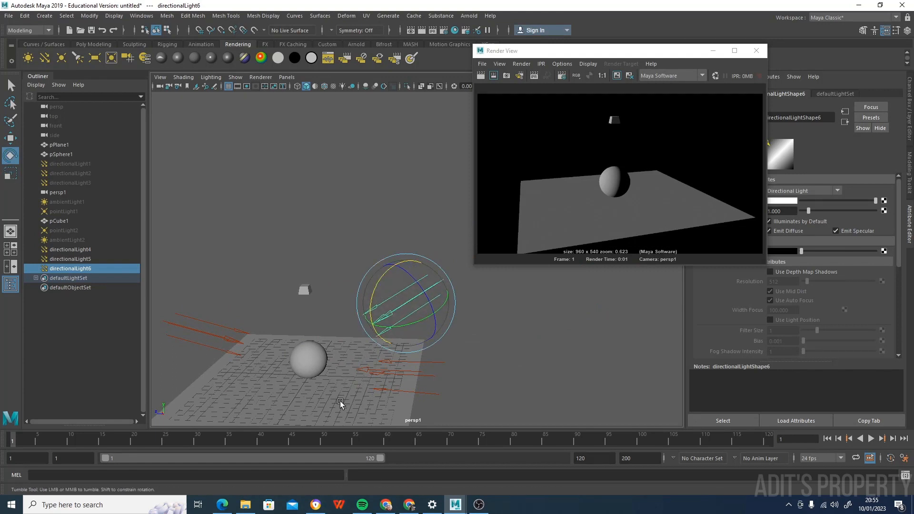
Deselect the light, render the scene with all three directional lights, and inspect the sphere's shading in the render
left_click(498, 397)
left_click_drag(498, 396, 510, 364, "alt")
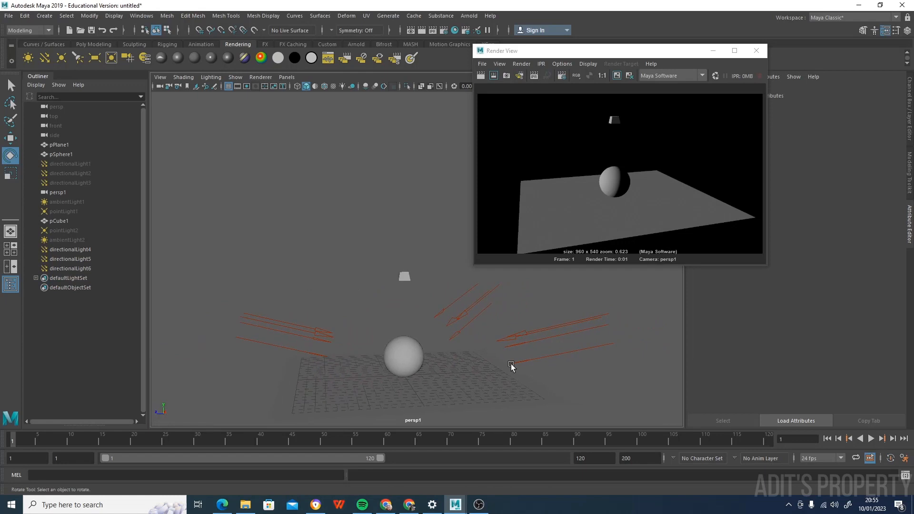
left_click(481, 76)
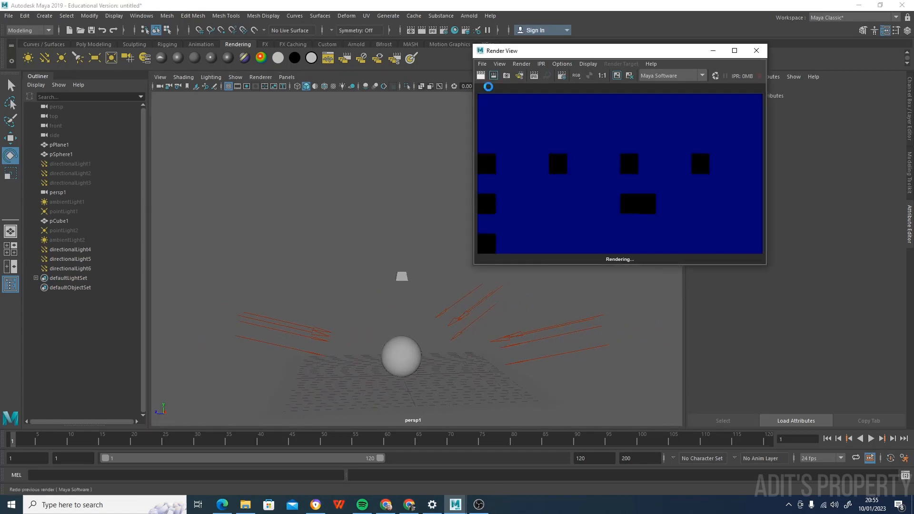
middle_click_drag(623, 224, 661, 153, "alt")
right_click_drag(662, 153, 652, 159, "alt")
middle_click_drag(652, 158, 609, 206, "alt")
Frame the sphere with its three lights and move the Render View window clear of the light attributes
mouse_move(424, 398)
left_mouse_down("alt")
mouse_move(440, 400)
mouse_move(391, 391)
mouse_move(407, 397)
left_mouse_up("alt")
right_click_drag(408, 397, 452, 341, "alt")
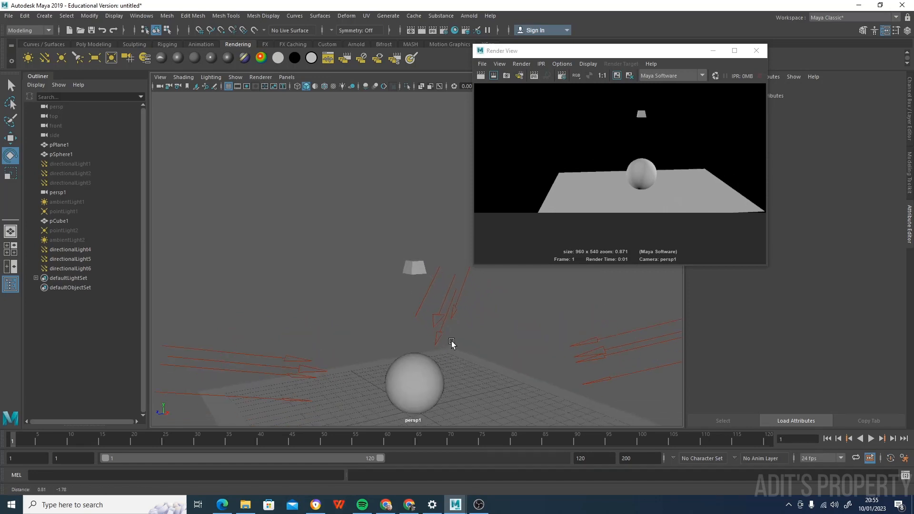
middle_click_drag(452, 341, 429, 279, "alt")
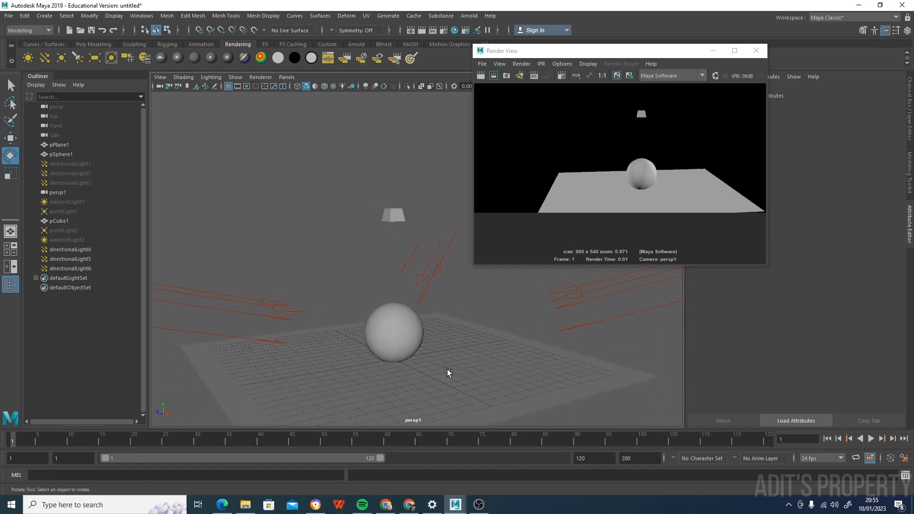
left_click_drag(514, 367, 493, 369, "alt")
middle_click_drag(483, 366, 534, 352, "alt")
left_click_drag(534, 352, 498, 364, "alt")
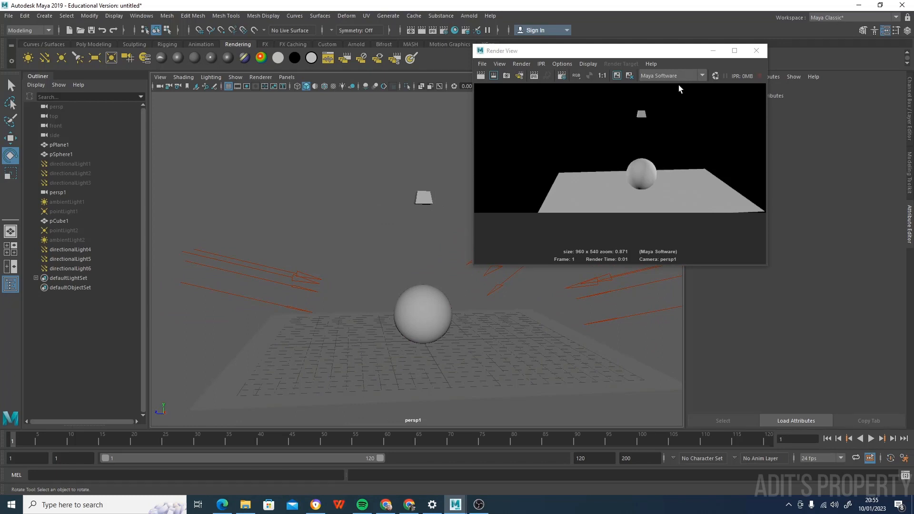
left_click_drag(677, 53, 216, 29)
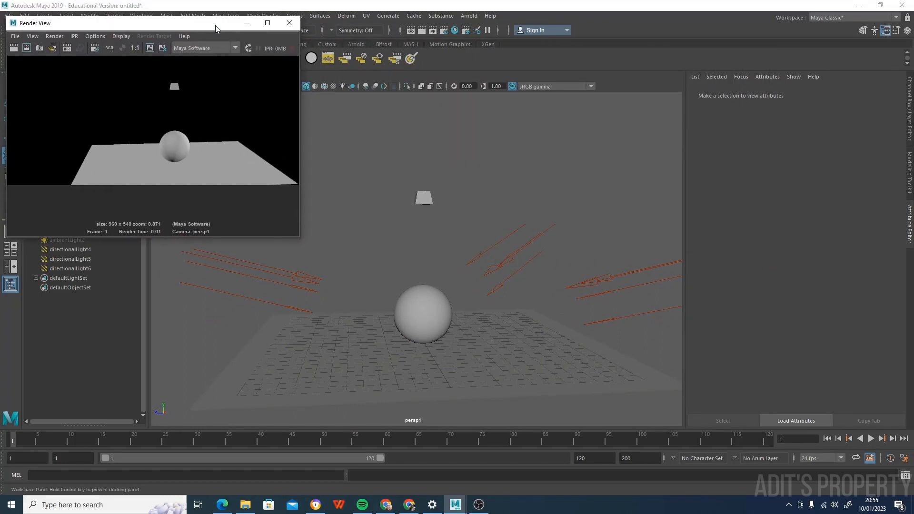
Select the first directional light and rename its shape node to keylight
left_click(911, 220)
left_click(352, 298)
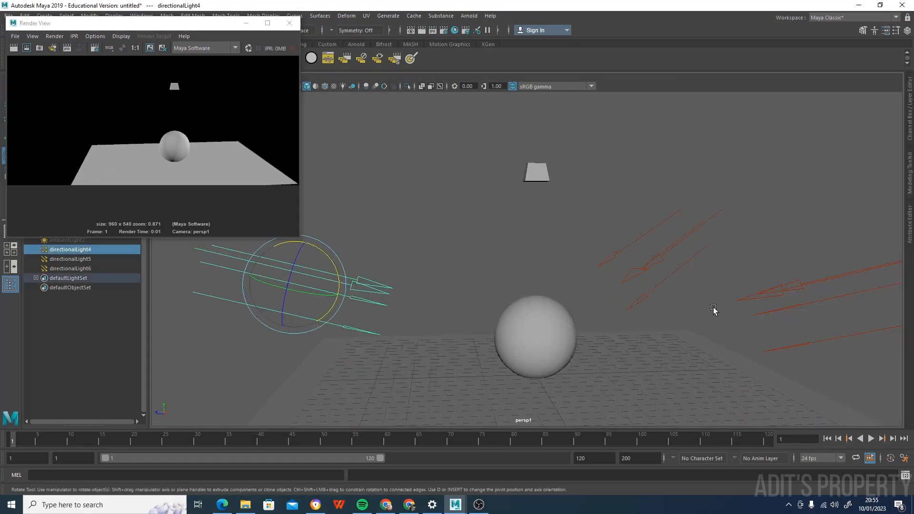
left_click(911, 232)
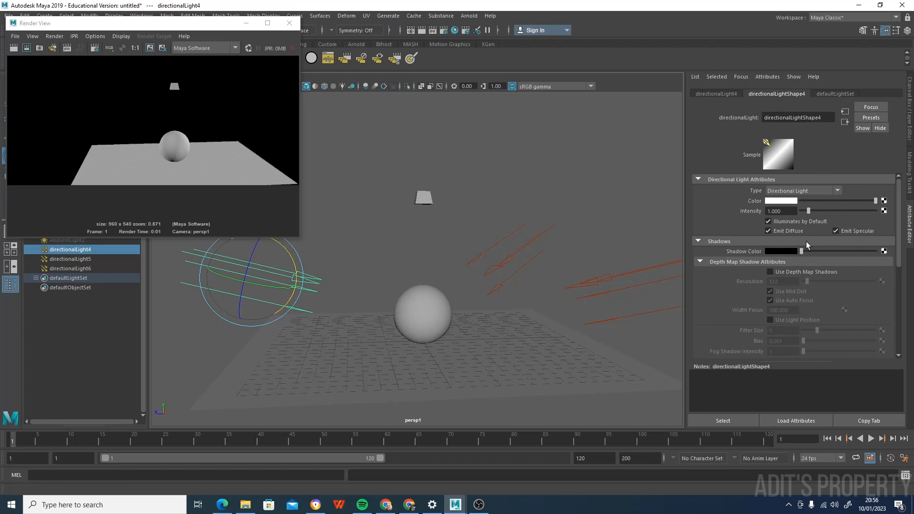
key("Return")
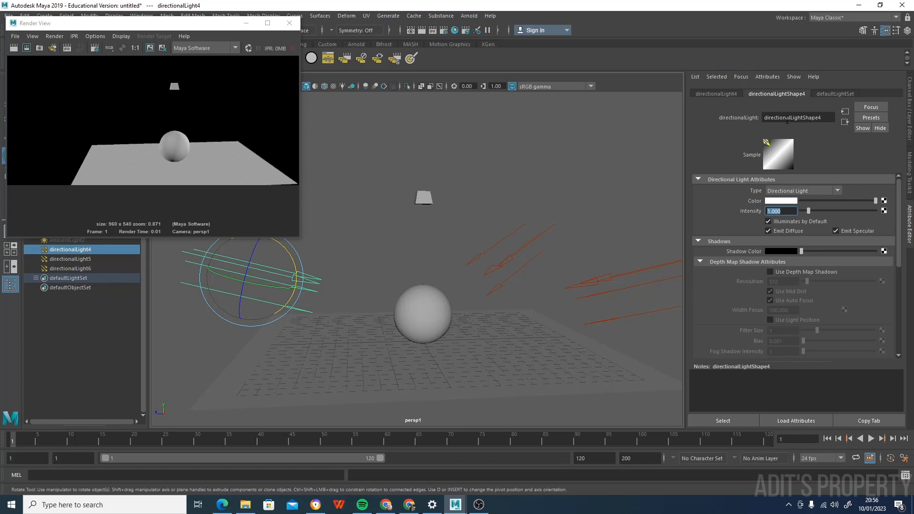
double_click(774, 118)
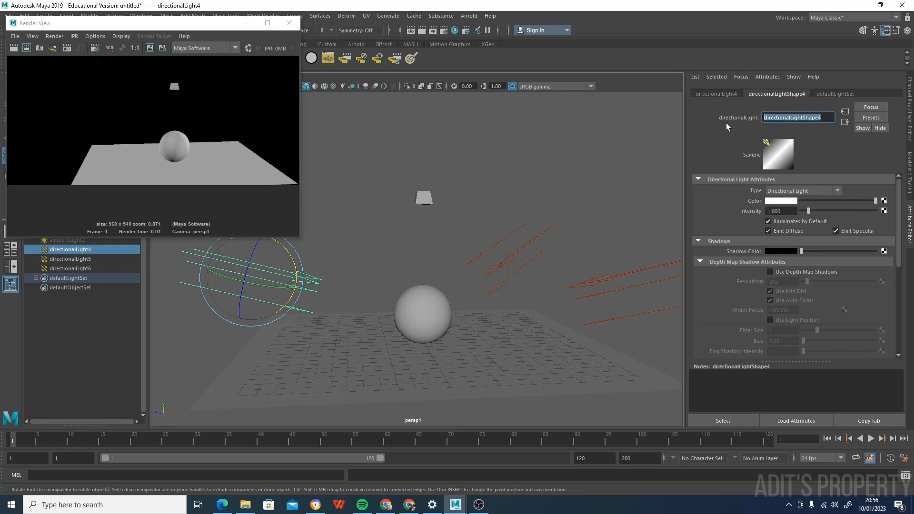
type("keylight")
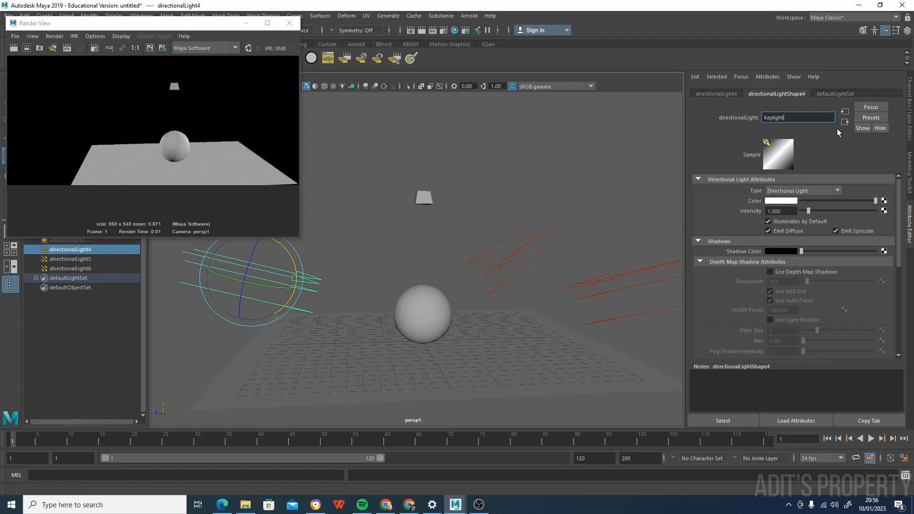
key("Return")
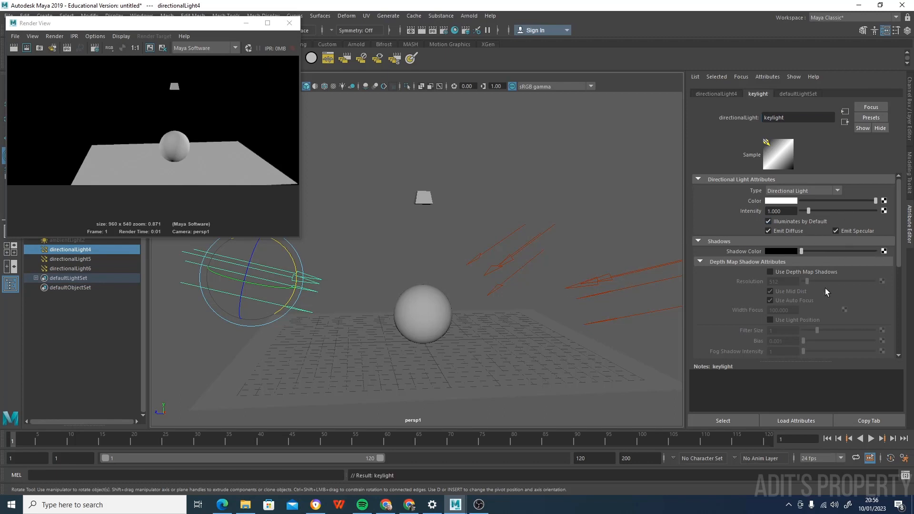
Set the intensity of the second directional light, on the opposite side from the key light, to 0.5
left_click(786, 211)
left_click(608, 278)
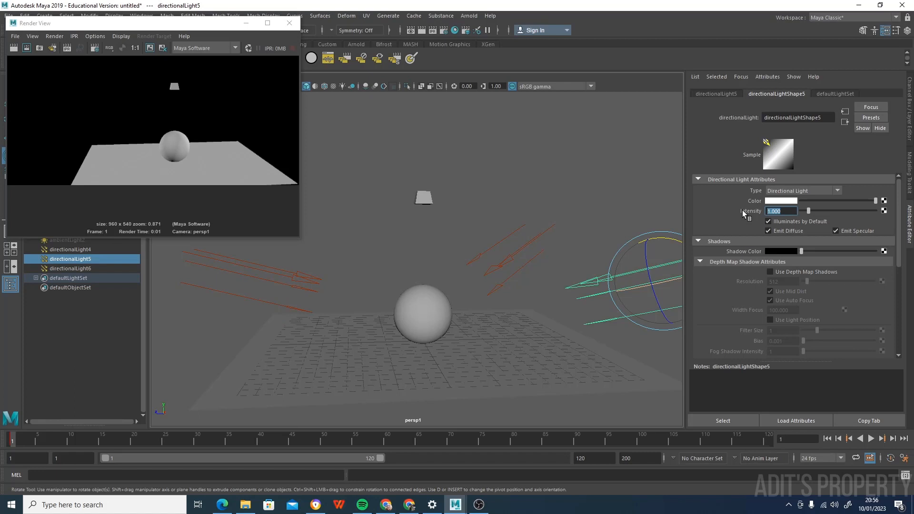
type("0.5")
key("Return")
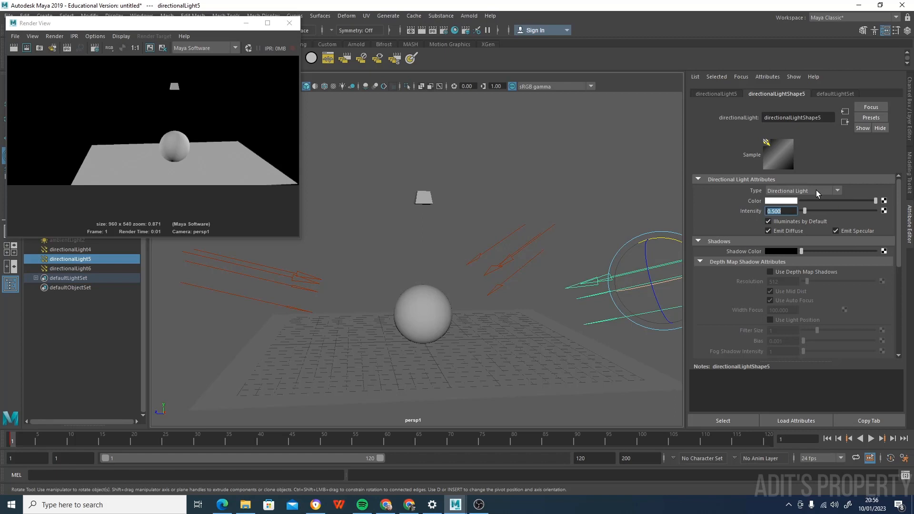
Set the intensity of the third directional light behind the sphere to 2 and render the scene
left_click(512, 256)
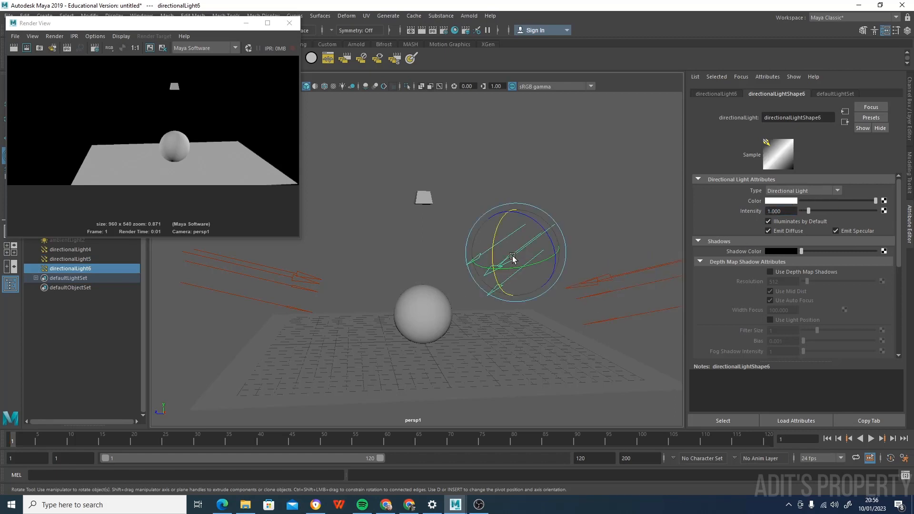
left_click(790, 212)
double_click(791, 213)
type("2")
key("Return")
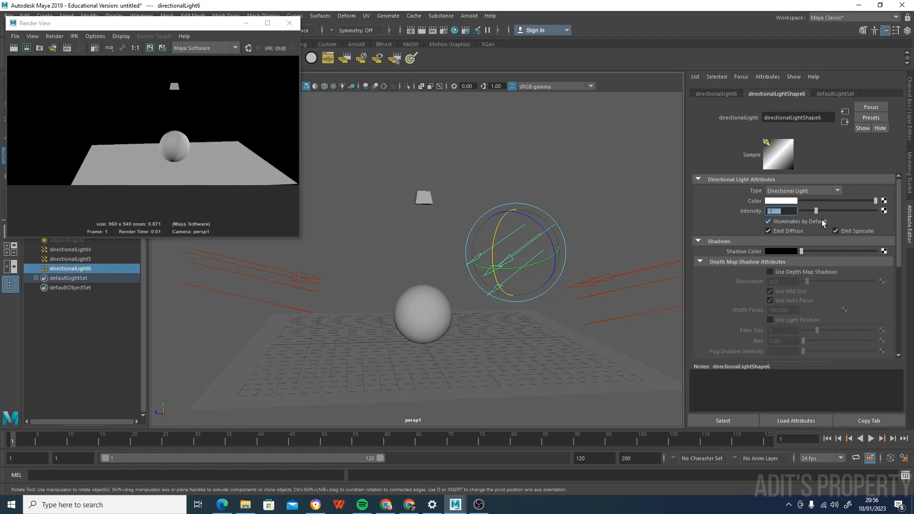
left_click(14, 48)
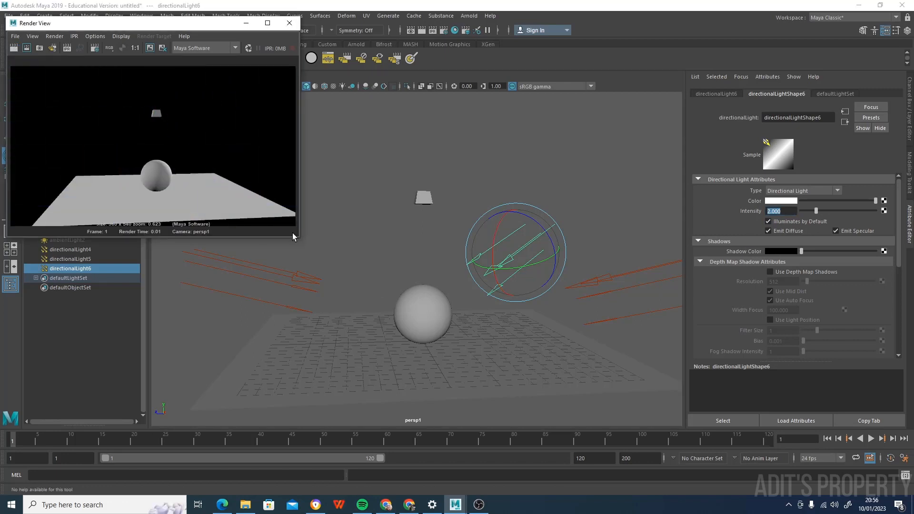
Tilt the key light more steeply down toward the sphere and raise it slightly
scroll(148, 191, "up", 3)
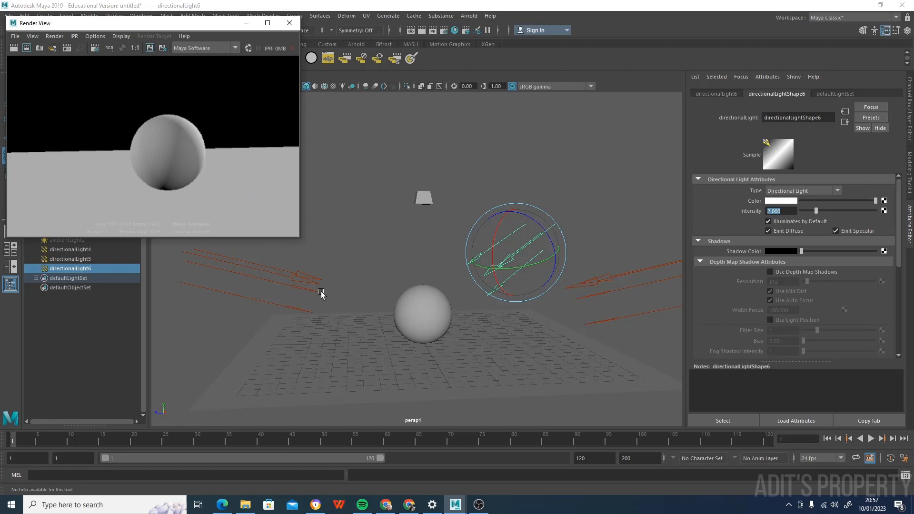
left_click(301, 282)
left_click_drag(298, 252, 297, 256)
key("w")
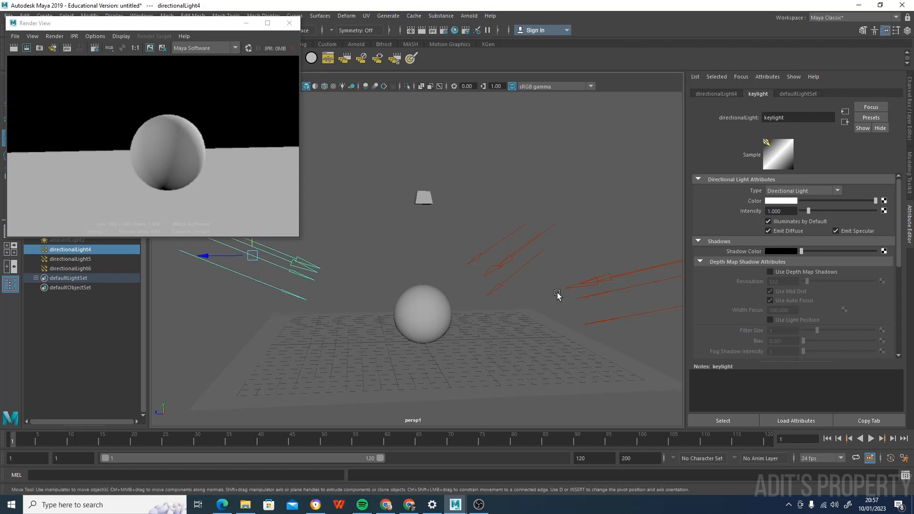
Tilt the second directional light further down toward the sphere and raise it to a height of about 8.4
left_click(605, 282)
key("e")
left_click_drag(655, 238, 662, 200)
key("w")
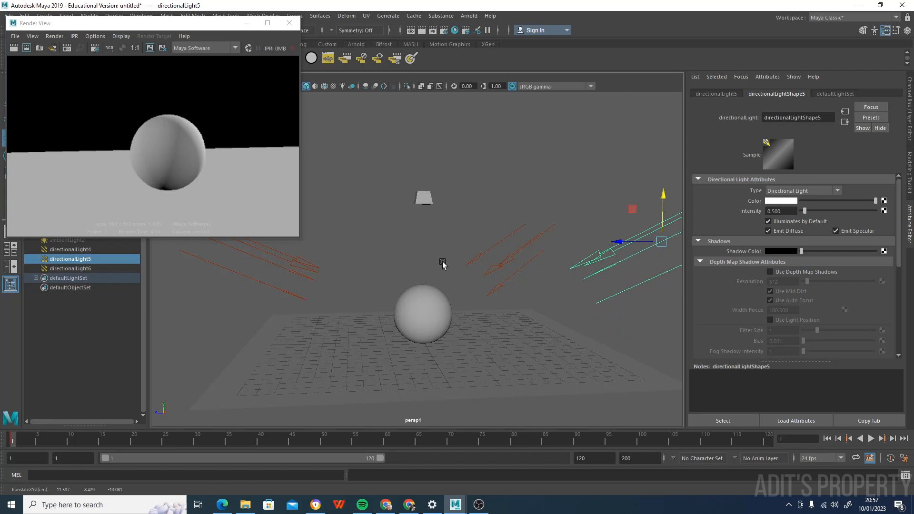
Lower the third directional light behind the sphere to a height of about 4.5 and render the scene
left_click(497, 269)
mouse_move(524, 234)
left_mouse_down()
mouse_move(522, 218)
mouse_move(522, 227)
left_mouse_up()
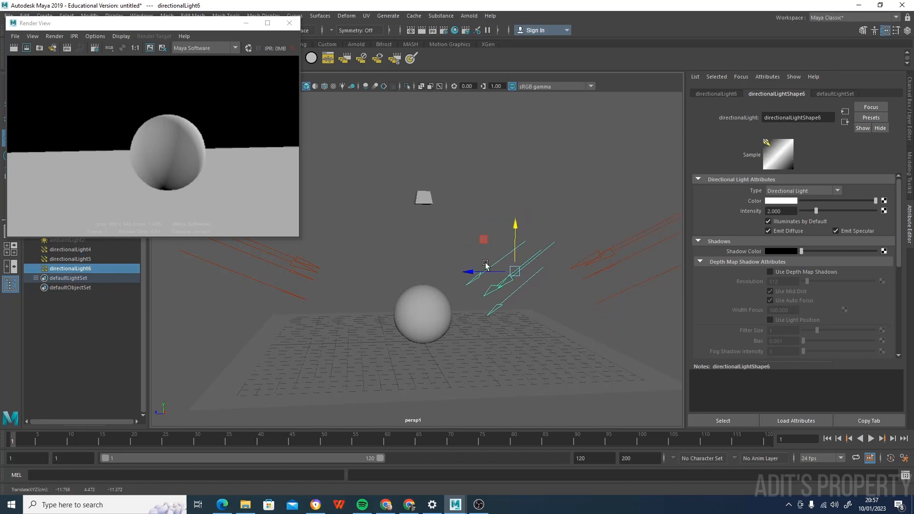
left_click(13, 48)
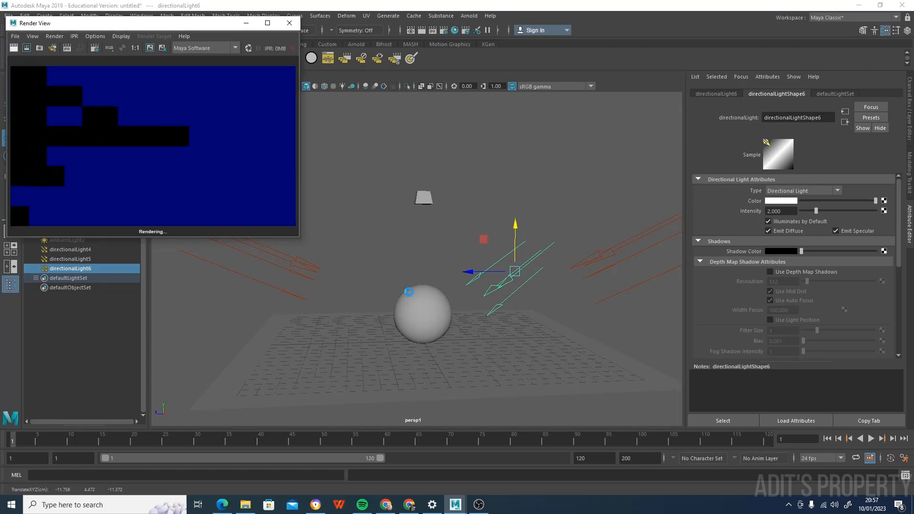
scroll(162, 200, "up", 4)
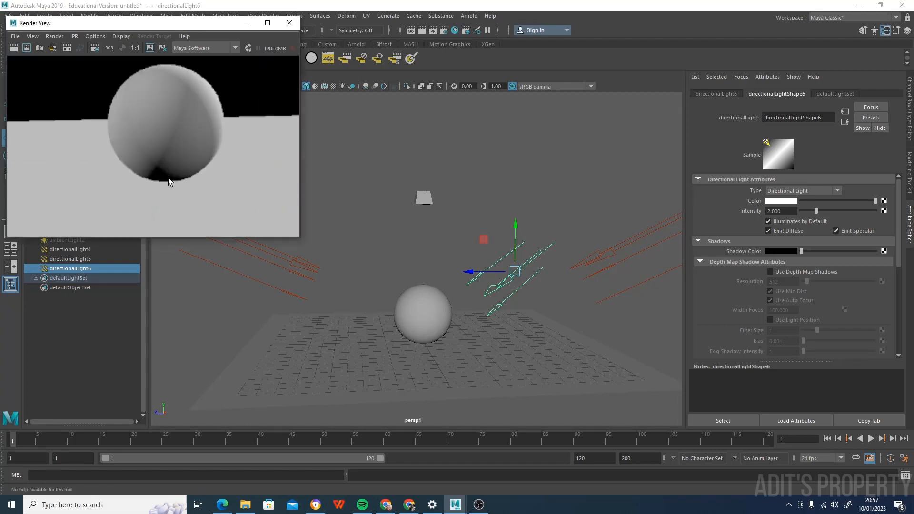
scroll(210, 174, "down", 2)
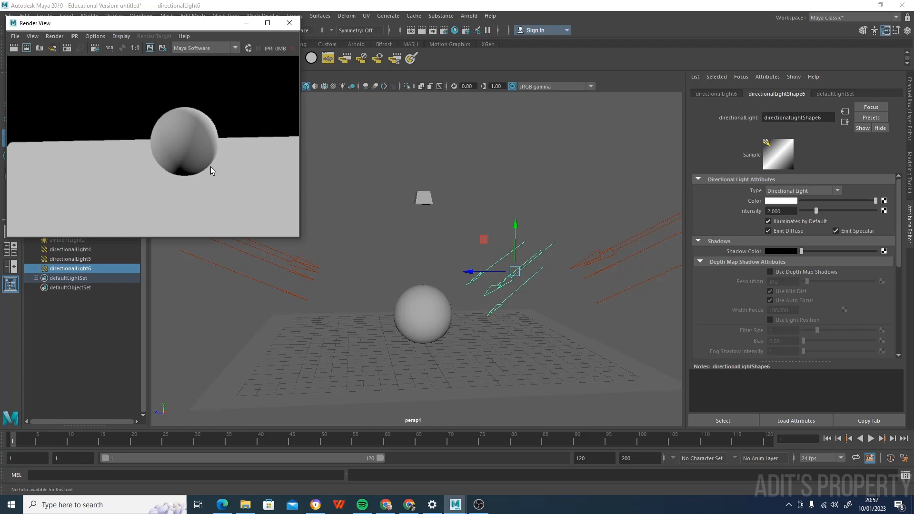
Switch the key light's shadows from ray trace shadows to depth map shadows
left_click(303, 279)
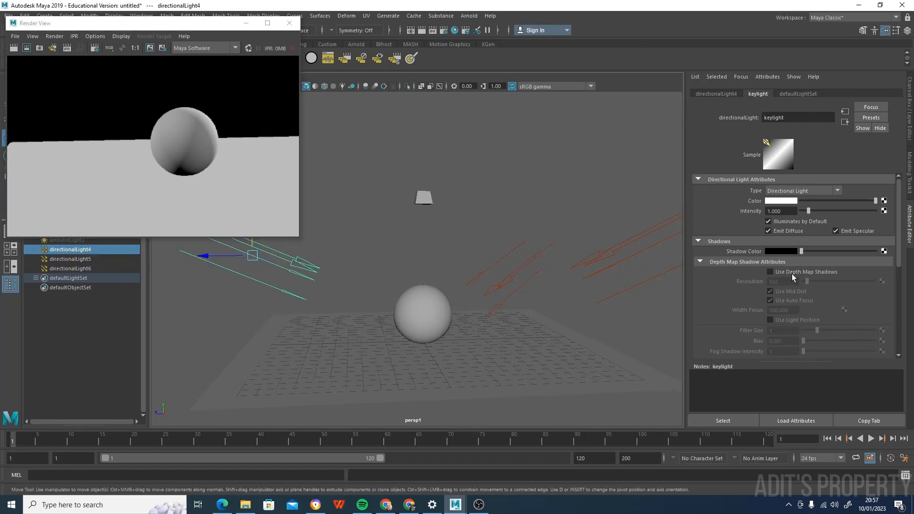
scroll(793, 281, "down", 3)
scroll(793, 274, "up", 3)
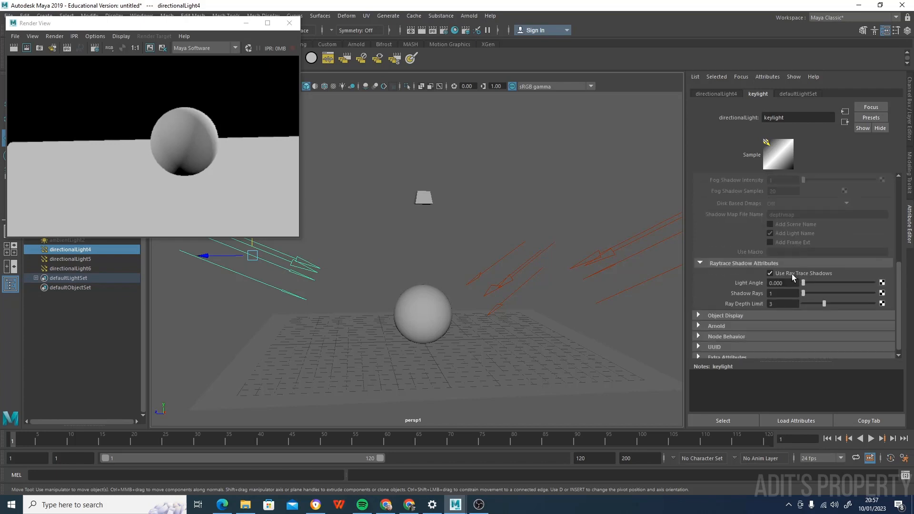
scroll(792, 273, "down", 3)
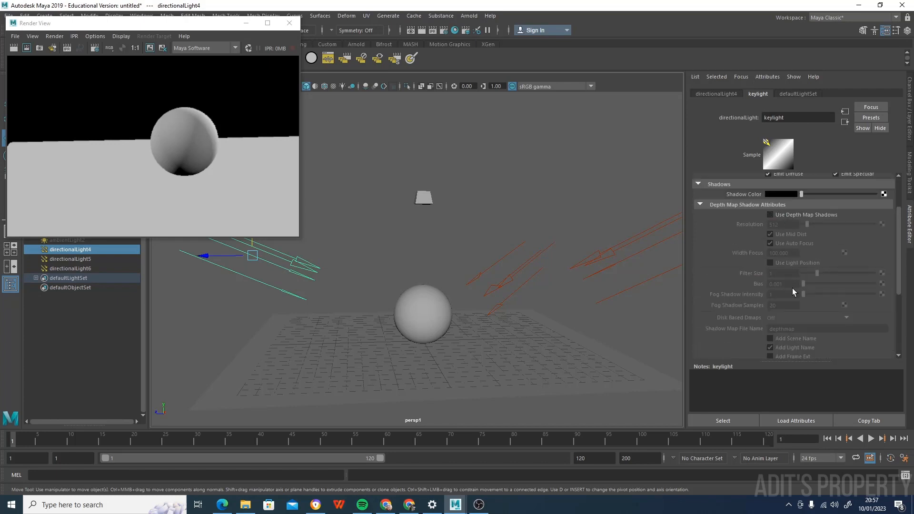
scroll(792, 288, "down", 4)
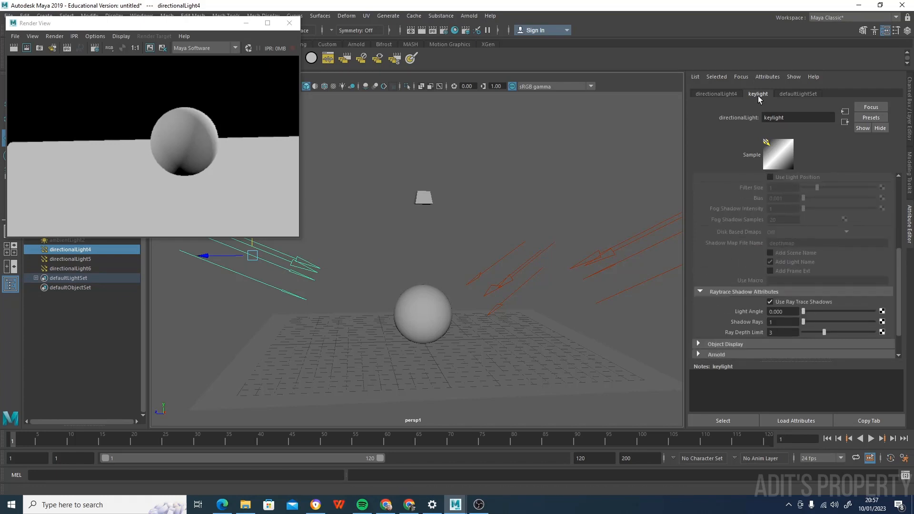
left_click(770, 302)
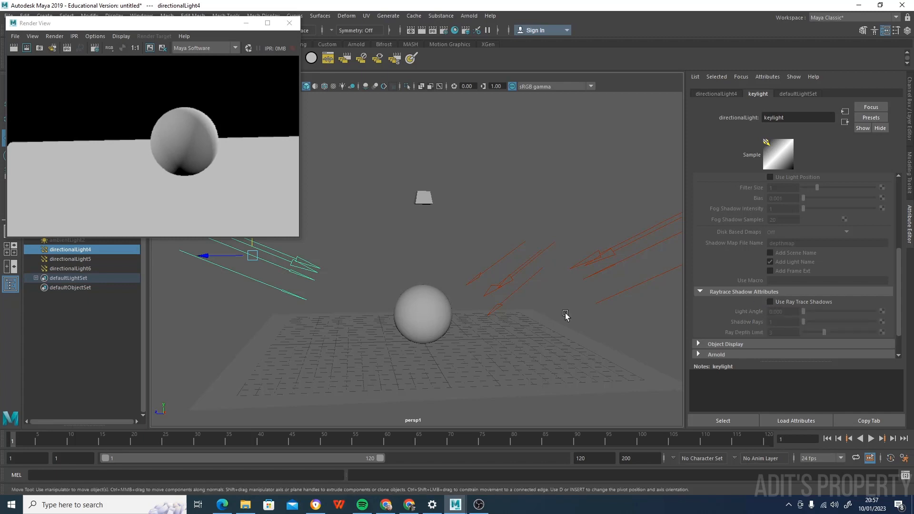
scroll(820, 314, "up", 5)
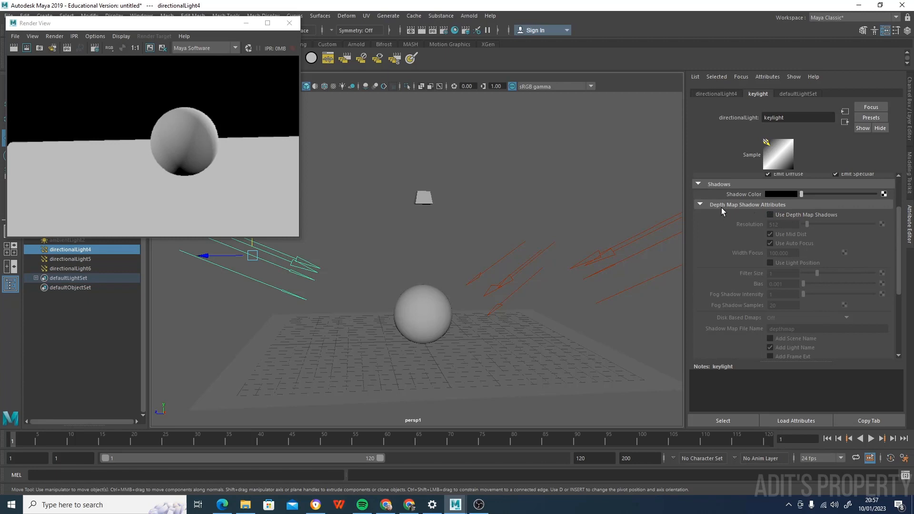
left_click(771, 215)
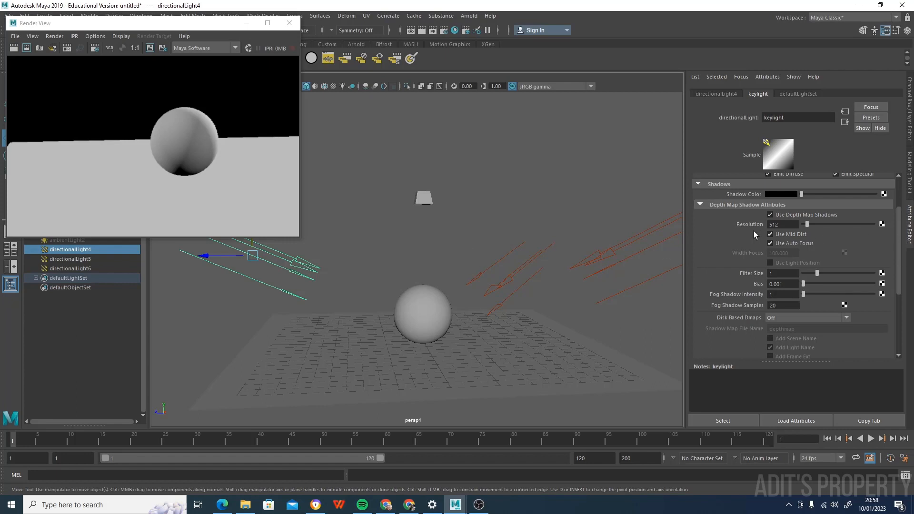
Turn off ray trace shadows on the second and third directional lights and render the scene
left_click(608, 254)
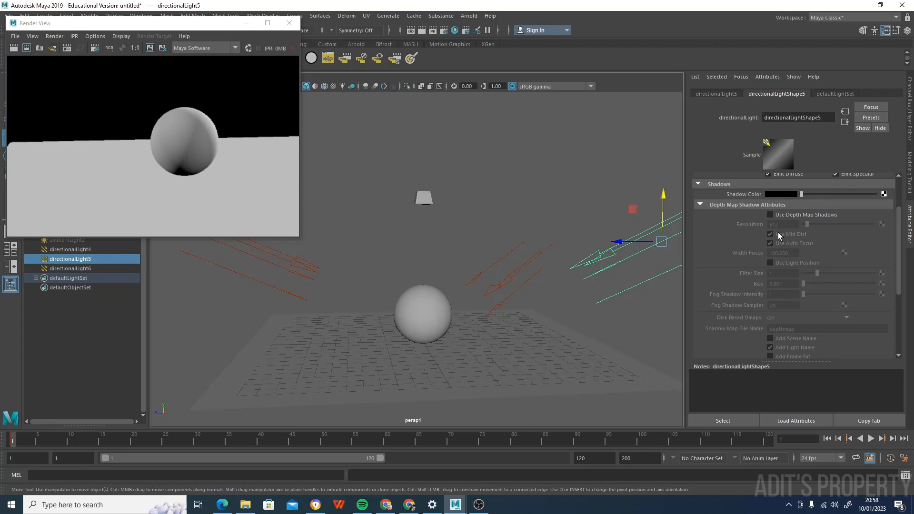
scroll(778, 233, "down", 5)
left_click(772, 273)
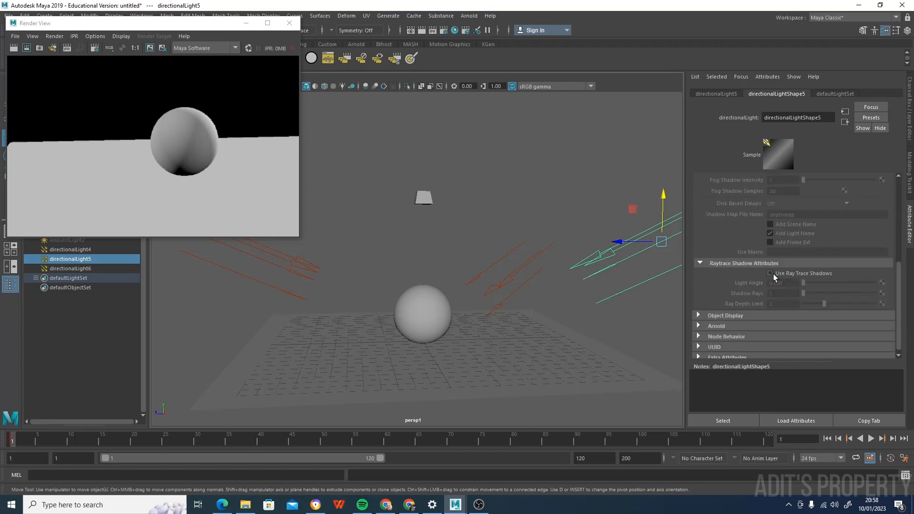
left_click(516, 273)
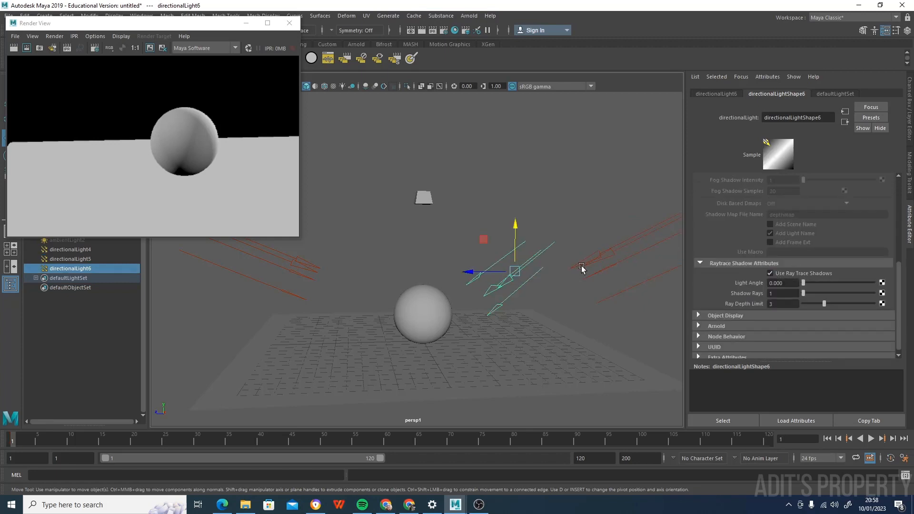
left_click(770, 273)
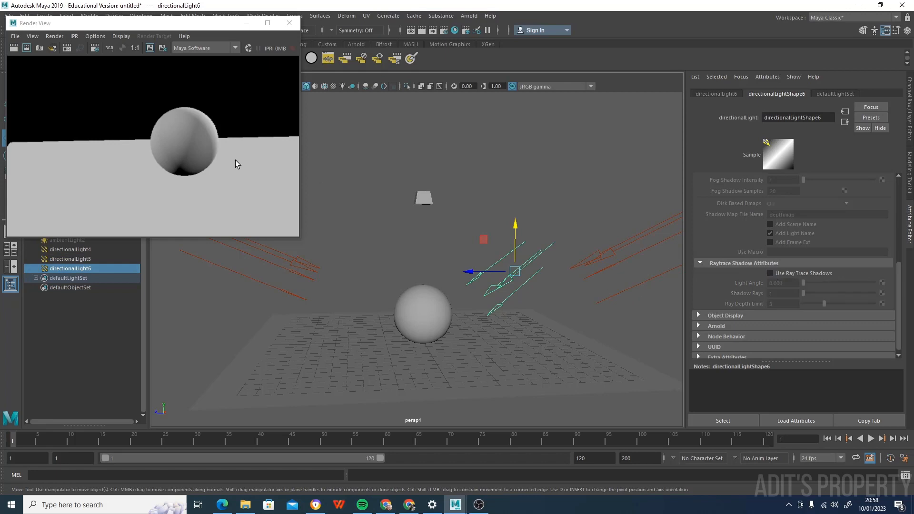
left_click(14, 47)
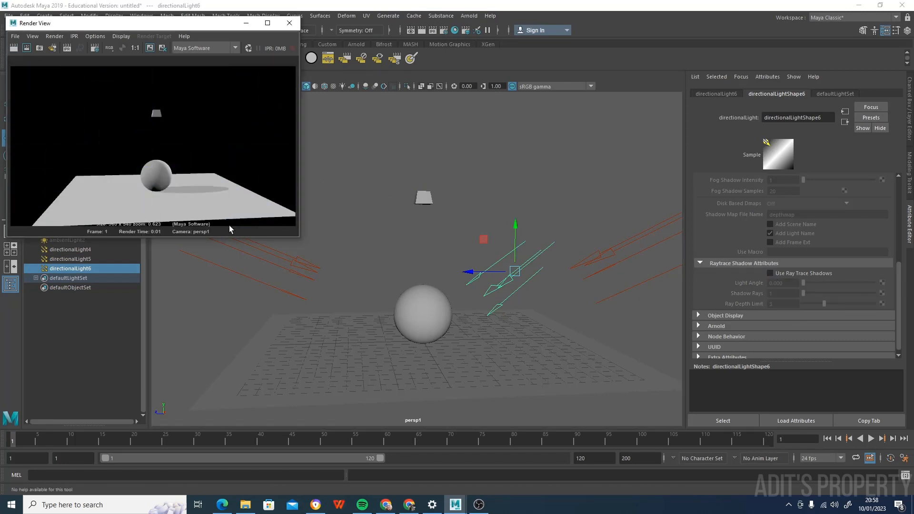
scroll(154, 176, "up", 5)
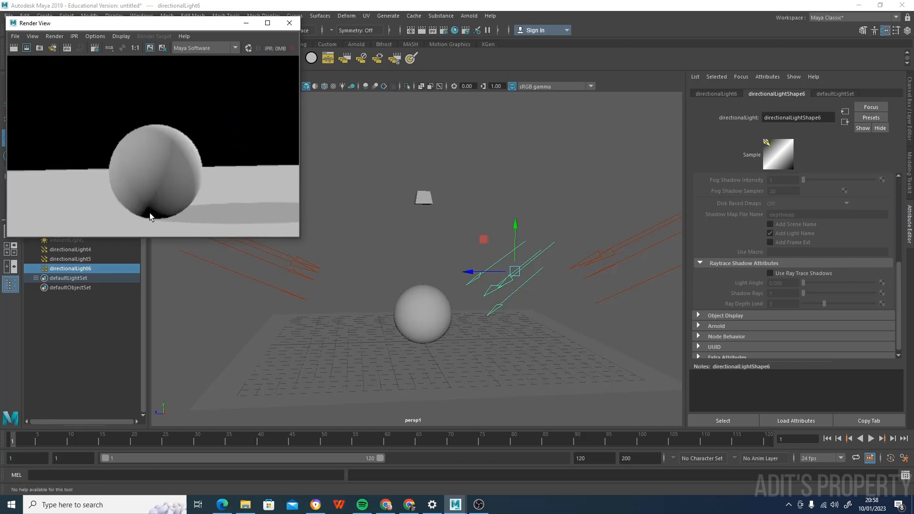
Rotate the key light mainly about its vertical axis to about -25.2, 24.8, -12.7 degrees
left_click(604, 259)
left_click_drag(651, 267, 645, 331, "alt")
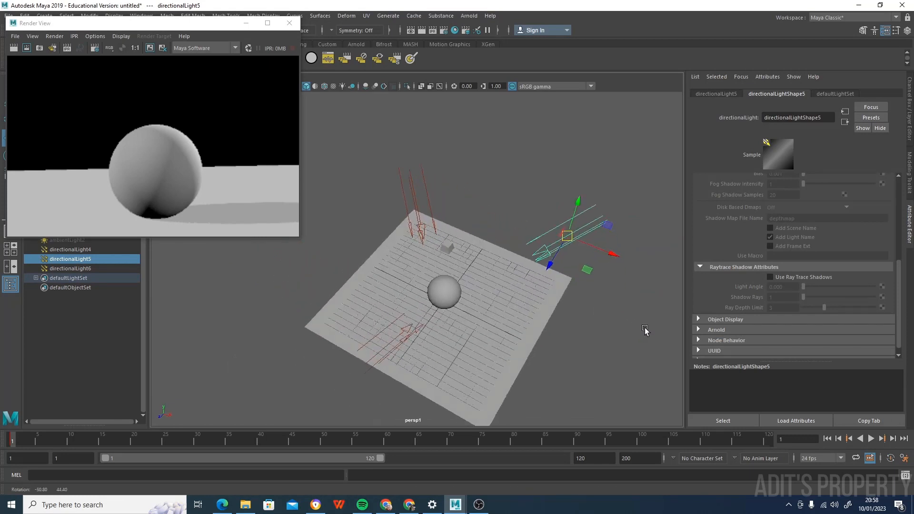
left_click(406, 330)
key("e")
mouse_move(420, 370)
left_mouse_down()
mouse_move(432, 373)
mouse_move(450, 357)
mouse_move(428, 372)
left_mouse_up()
key("ctrl+z")
key("ctrl+z")
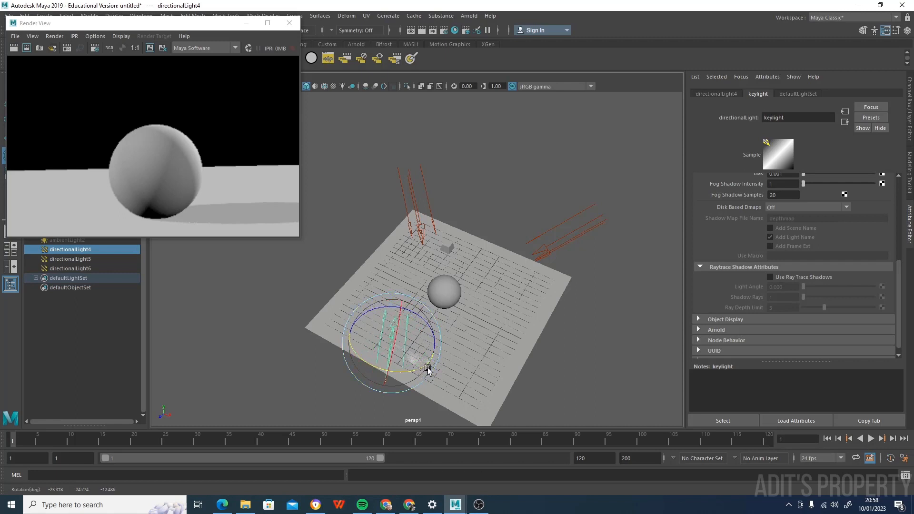
Rotate the second directional light to change its angle toward the sphere and render the scene from above
left_click(545, 259)
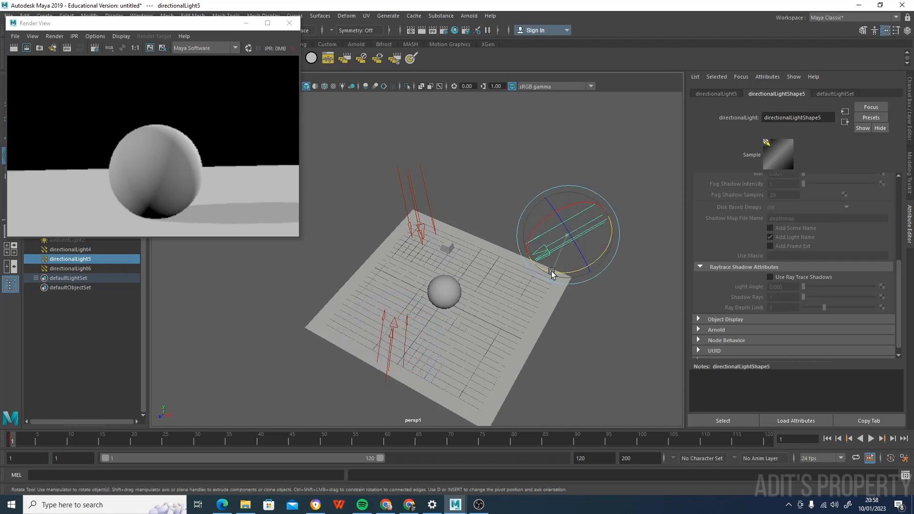
left_click(522, 321)
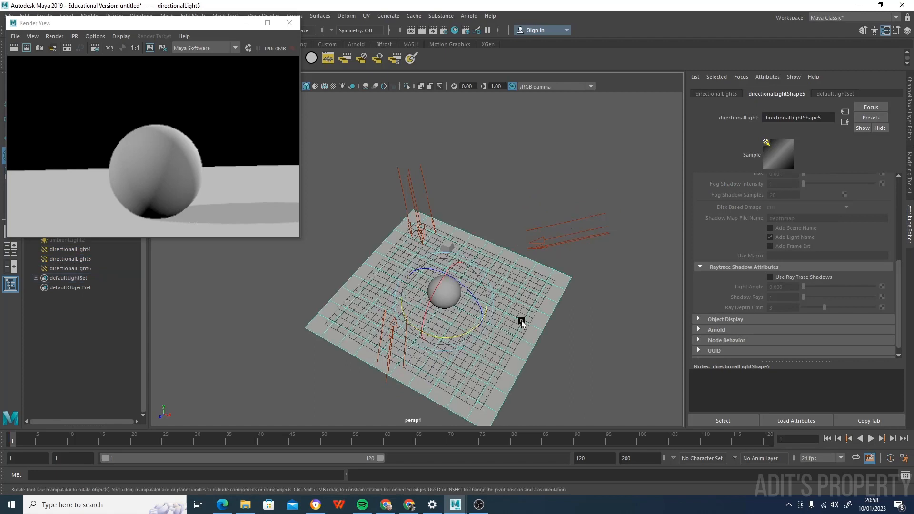
left_click(14, 48)
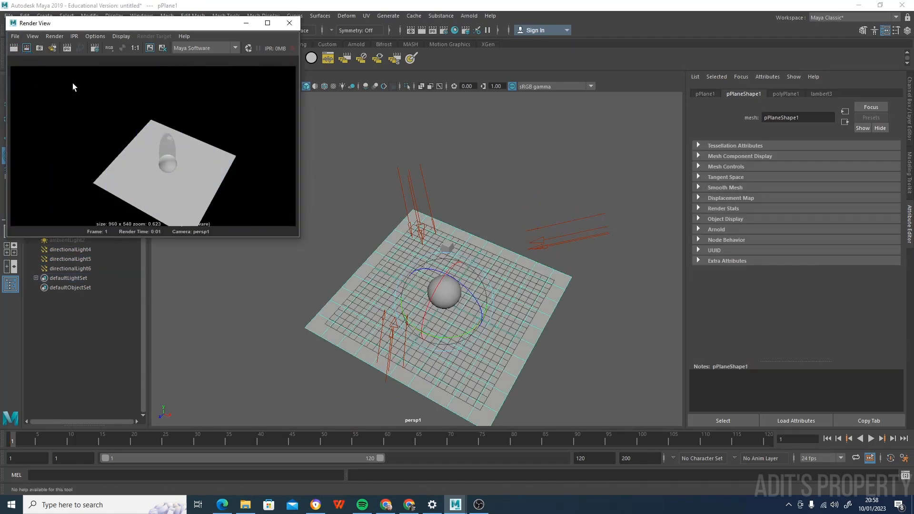
scroll(520, 359, "up", 6)
scroll(538, 363, "down", 3)
Render the scene from a low angle facing the sphere and enlarge the sphere in the result
left_click_drag(539, 365, 495, 333, "alt")
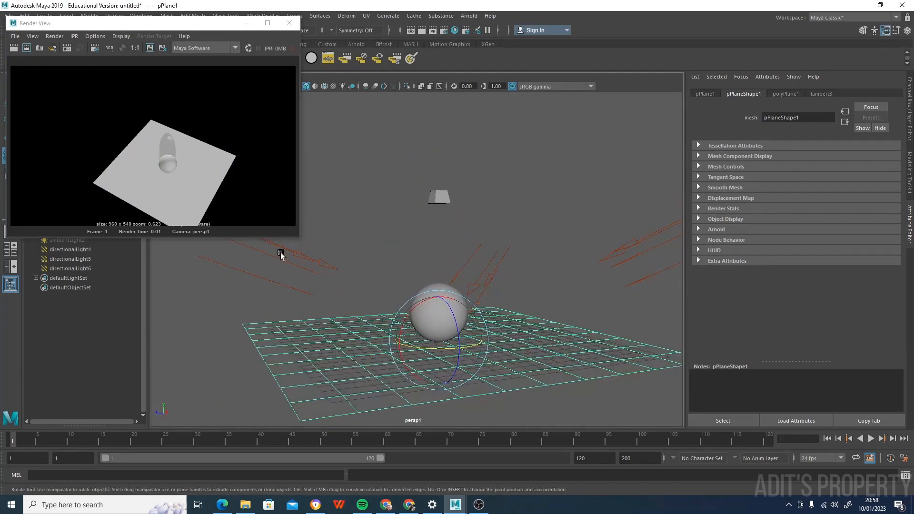
left_click(23, 48)
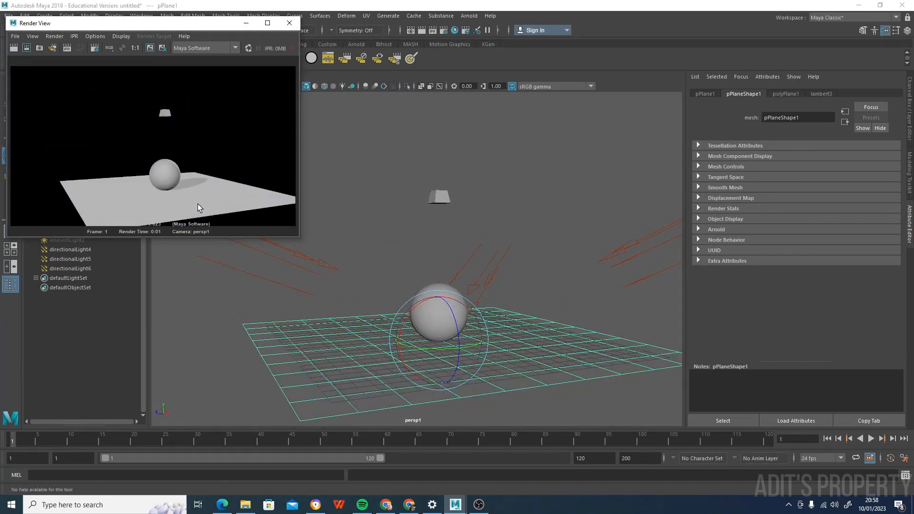
scroll(169, 188, "up", 3)
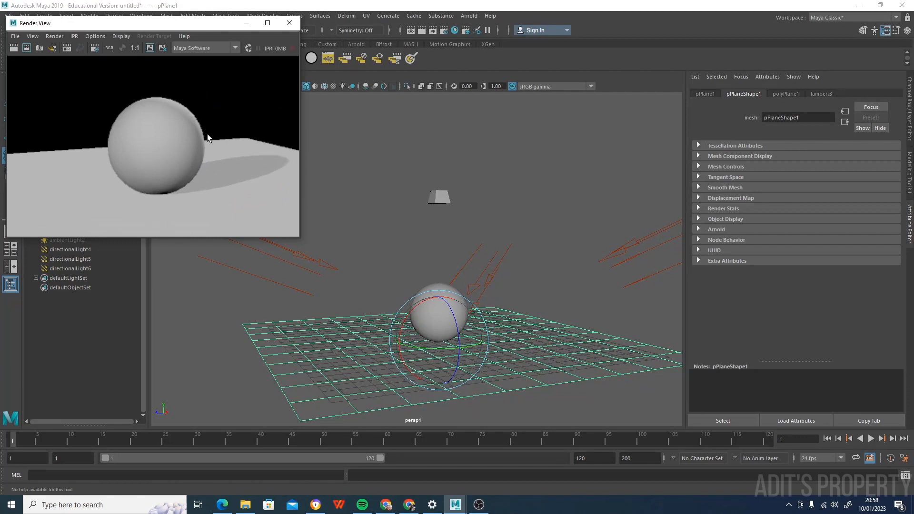
Rotate the third directional light behind the sphere, adjust its height to about 3.9, and render the scene
left_click(484, 274)
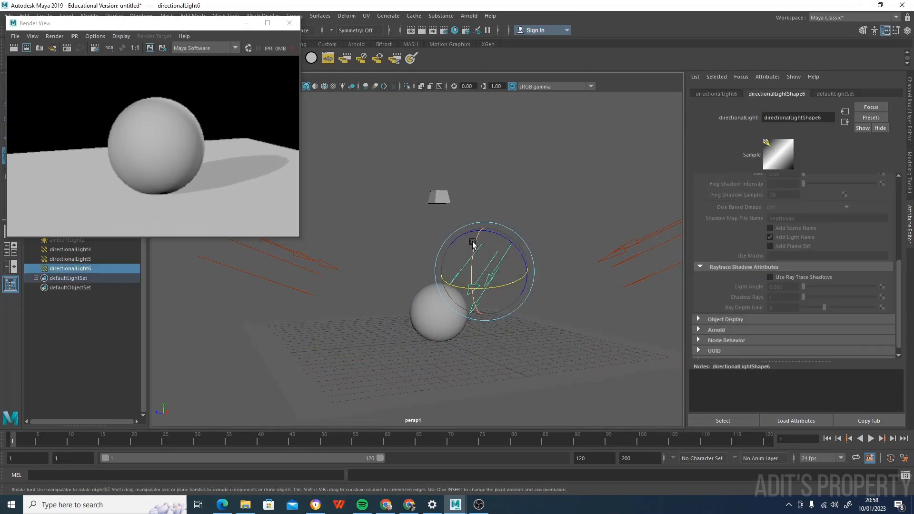
left_click_drag(476, 246, 483, 232)
key("w")
left_click(14, 48)
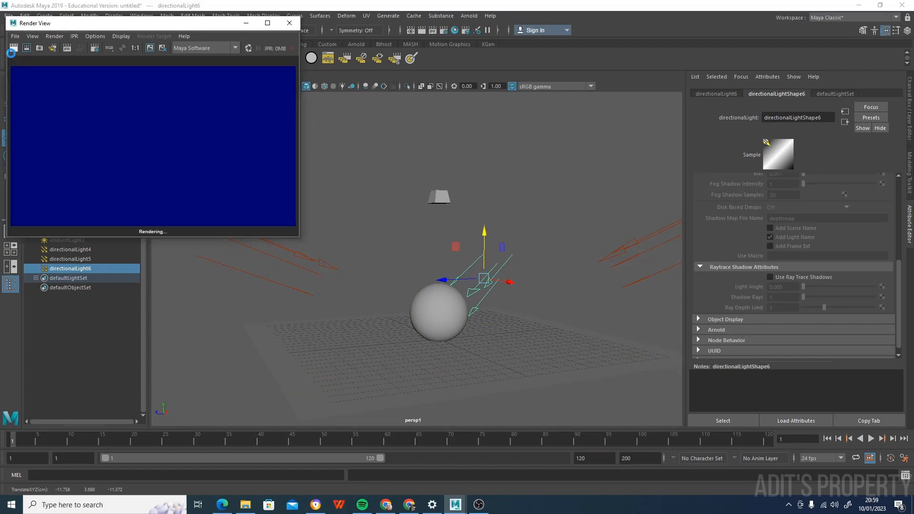
Render a closer view of the sphere and examine its lit rim and its shadow on the plane
scroll(486, 340, "up", 2)
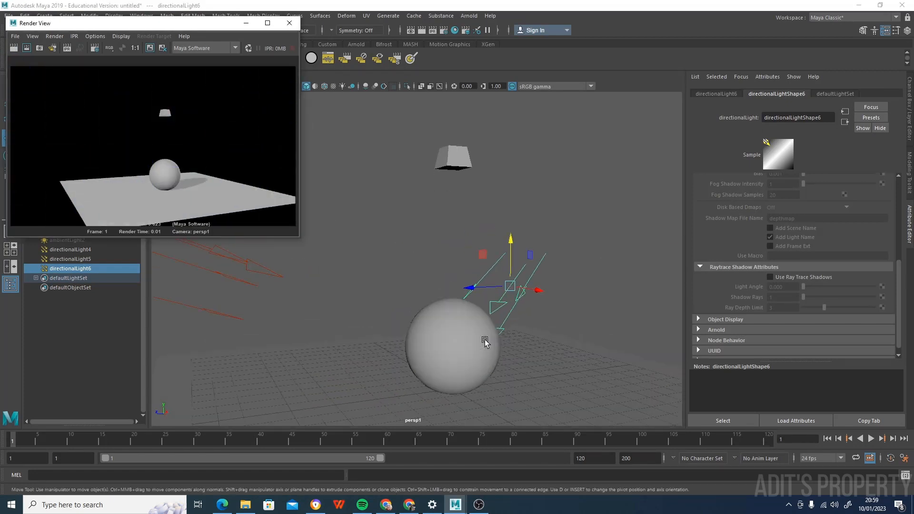
scroll(506, 313, "up", 2)
left_click(13, 48)
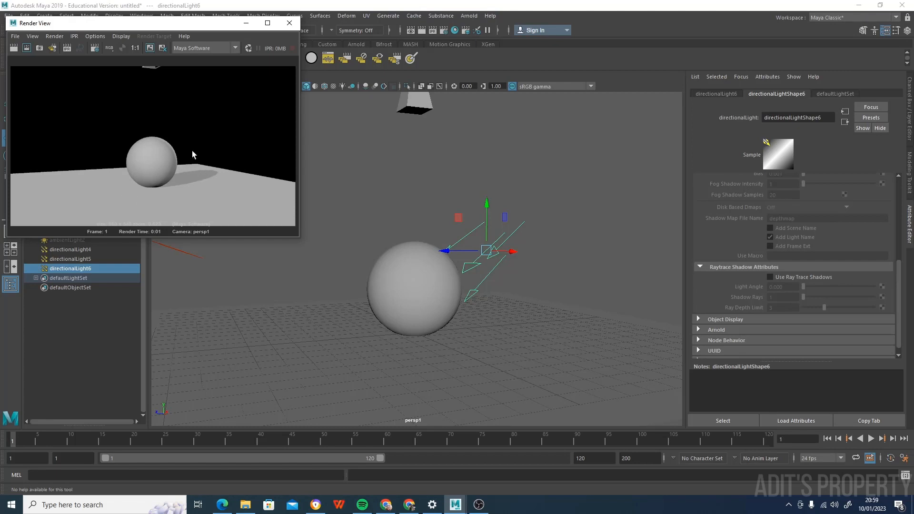
scroll(167, 144, "up", 3)
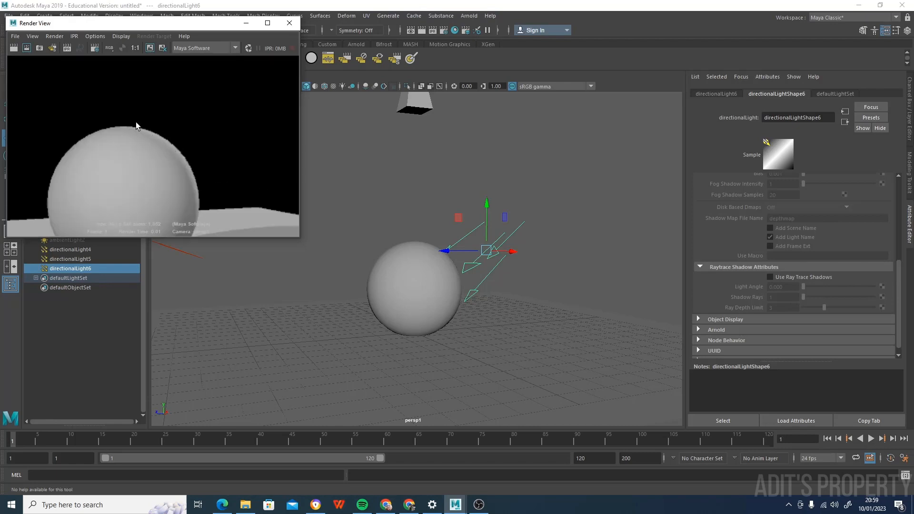
scroll(135, 125, "down", 3)
scroll(190, 175, "up", 2)
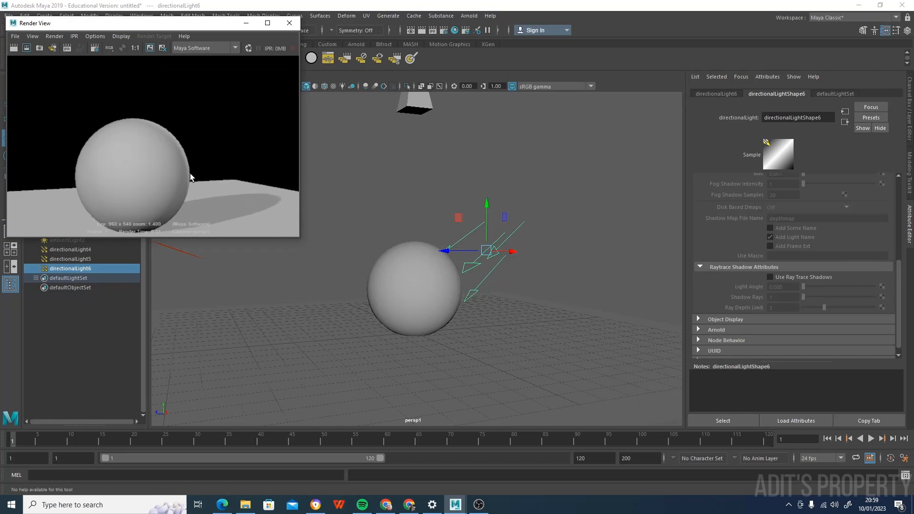
scroll(190, 174, "down", 2)
scroll(202, 199, "down", 1)
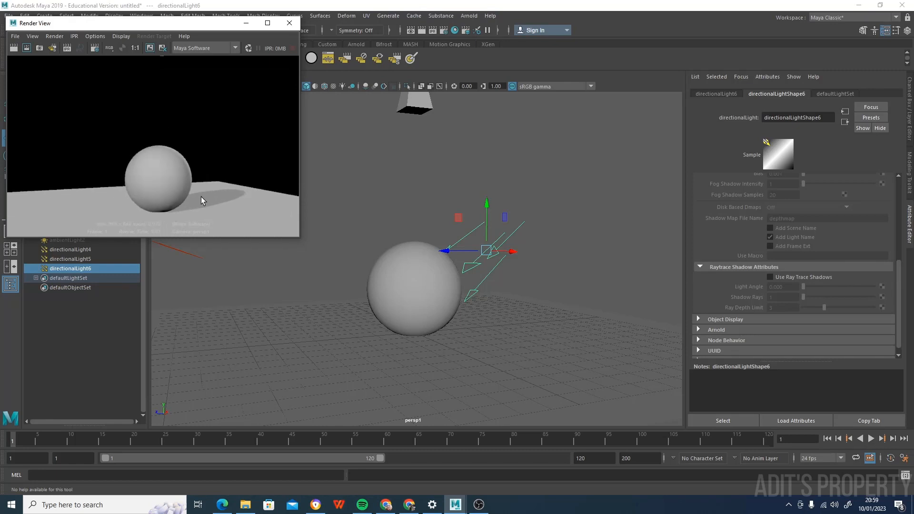
Examine the settings of the key light and the second directional light, including their shadow attributes, colour and intensity
left_click(191, 255)
scroll(575, 306, "down", 3)
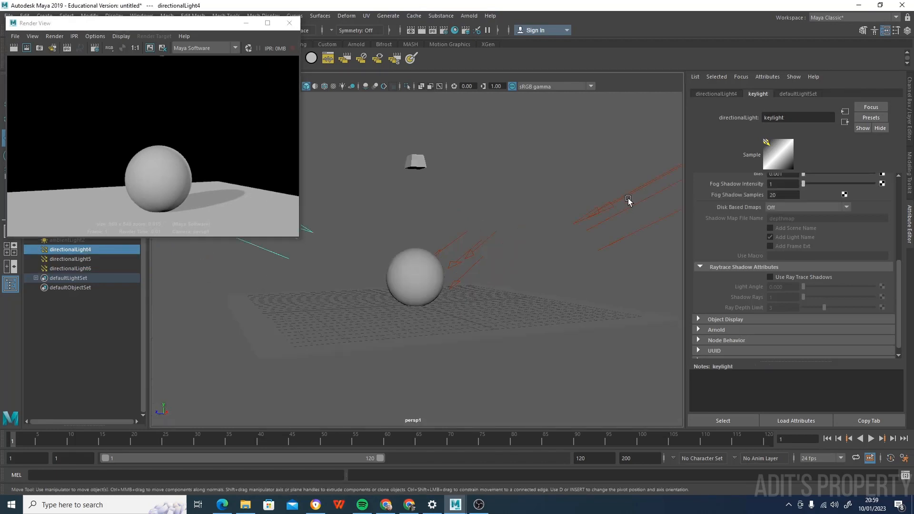
left_click(626, 200)
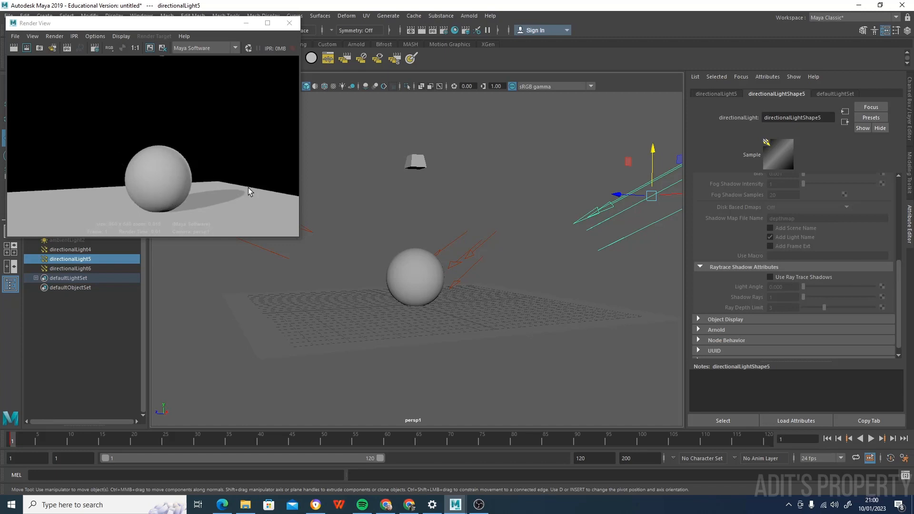
scroll(799, 196, "up", 4)
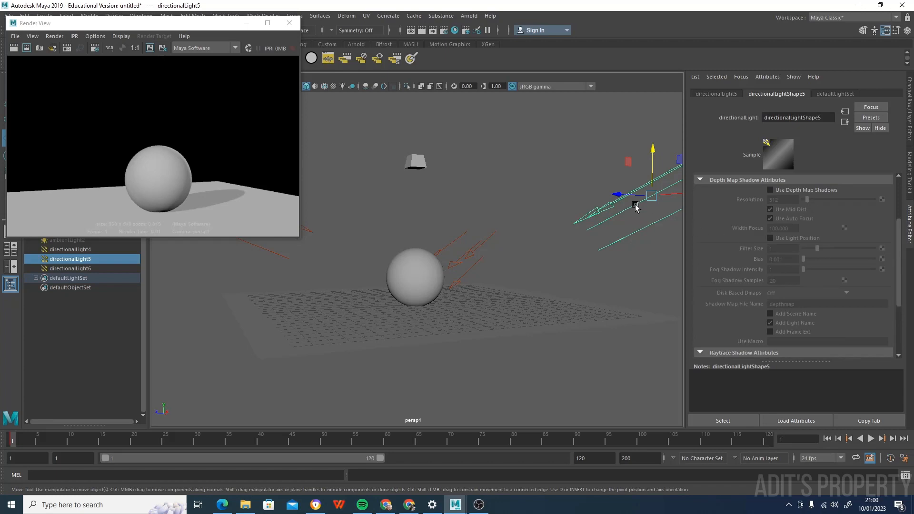
scroll(790, 208, "up", 4)
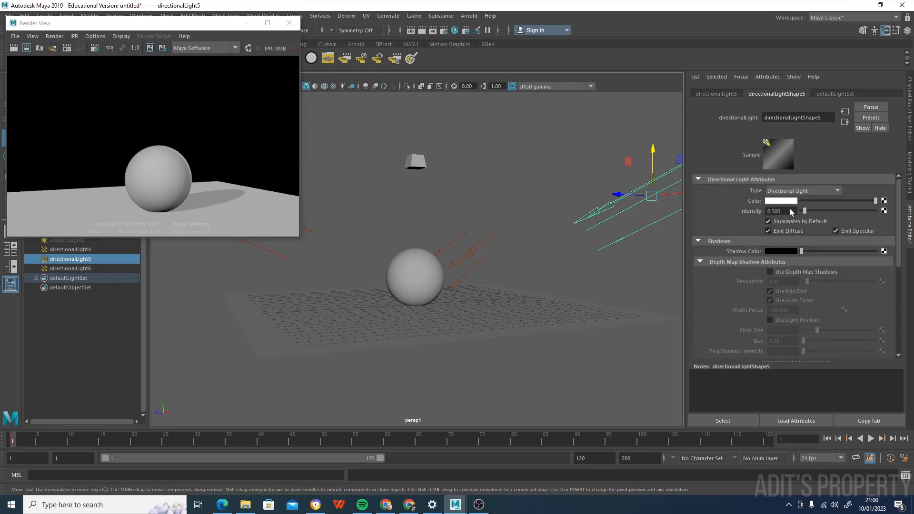
left_click_drag(555, 226, 488, 296, "alt")
scroll(414, 337, "up", 2)
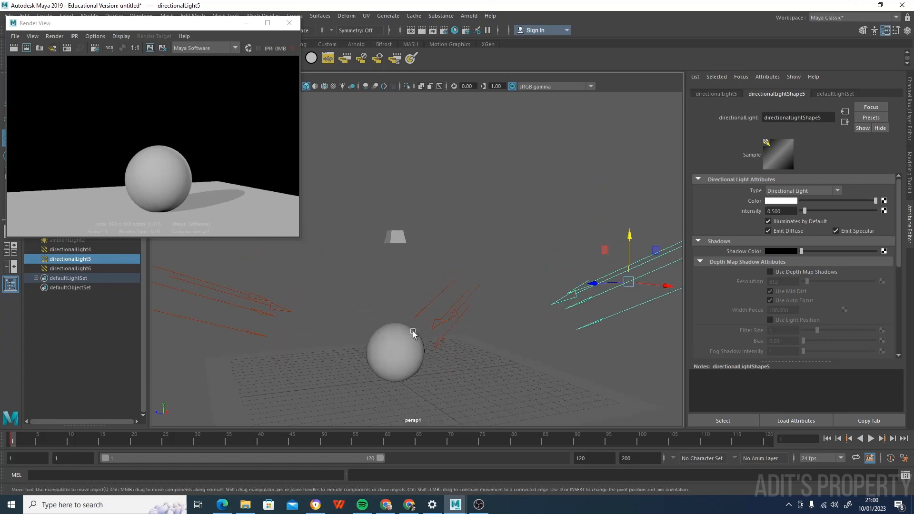
Change the key light's colour to a fully saturated yellow with hue 50
left_click(243, 302)
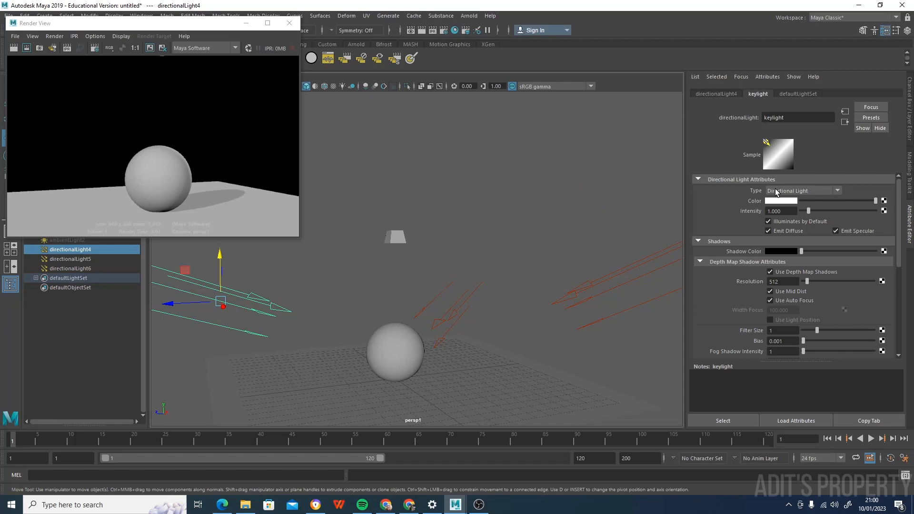
left_click(793, 206)
left_click_drag(747, 232, 752, 230)
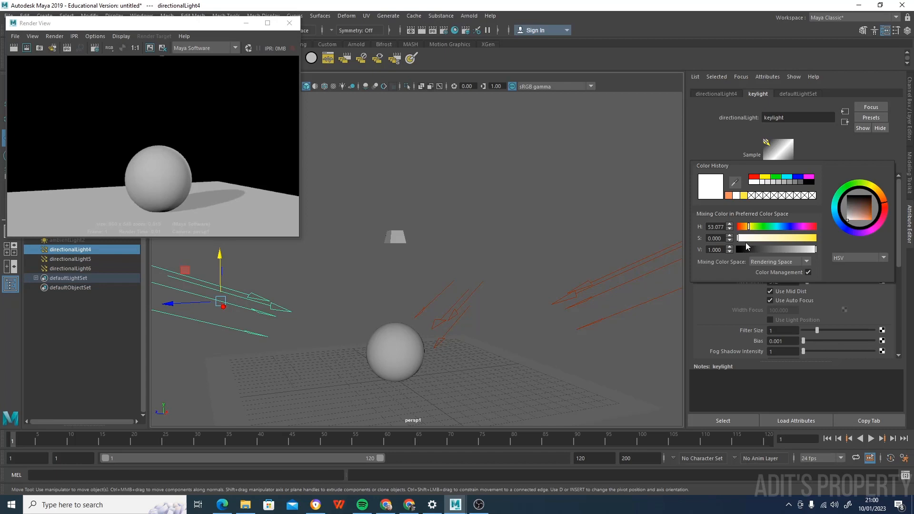
left_click(715, 227)
type("50")
key("Return")
left_click(744, 240)
left_click_drag(745, 242, 865, 244)
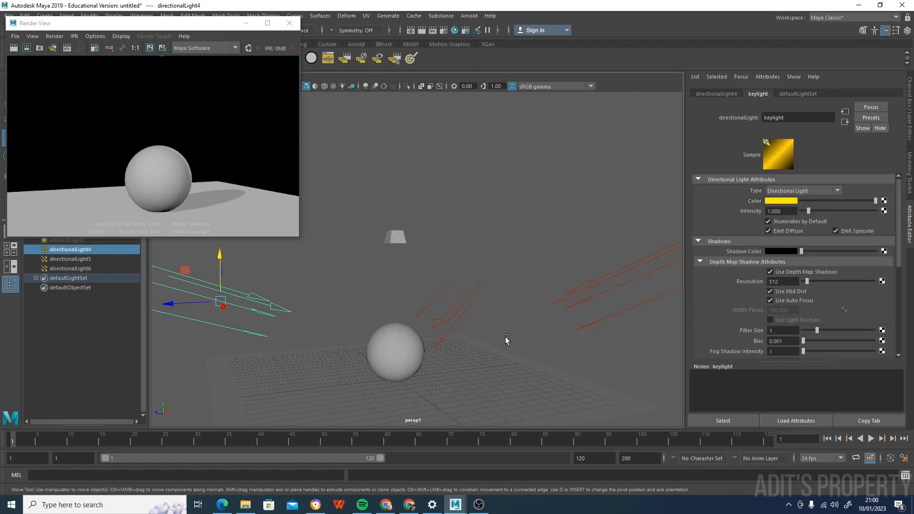
Set the second directional light's colour to yellow with hue 50 and saturation 1
left_click(598, 292)
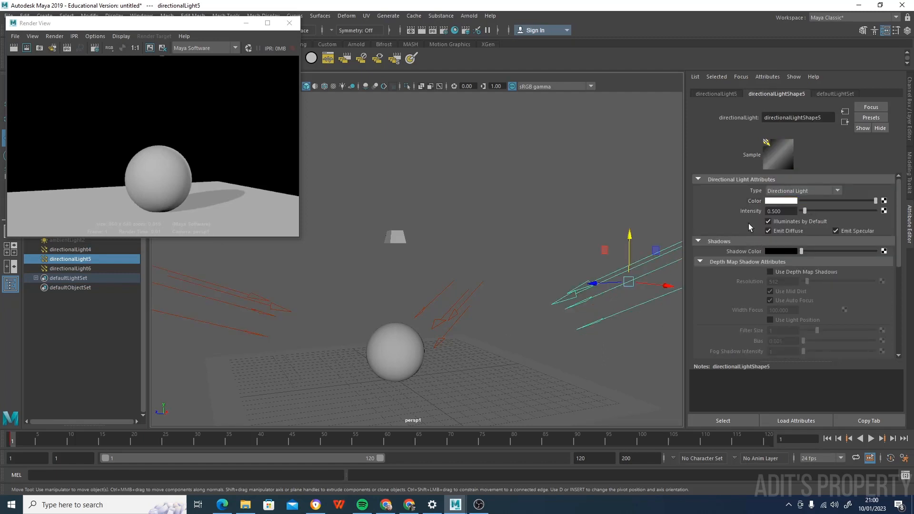
left_click(775, 201)
double_click(327, 321)
type("50")
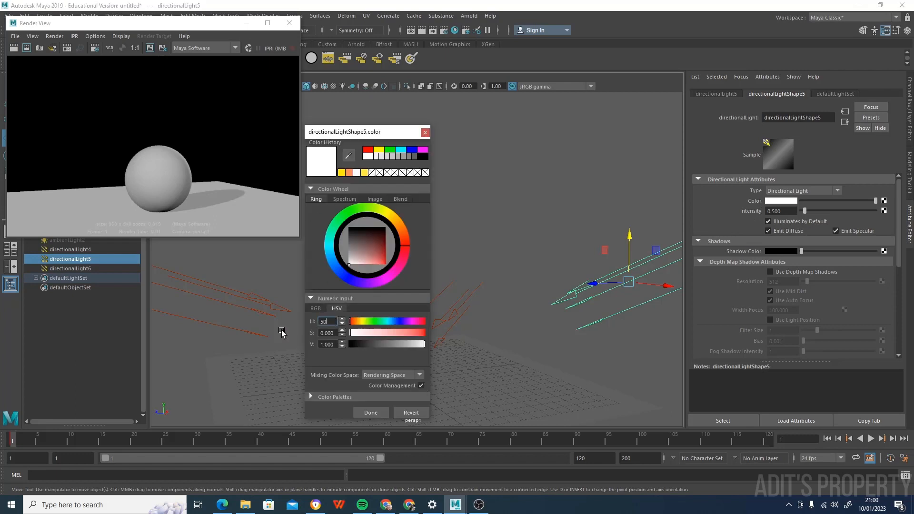
left_click(333, 333)
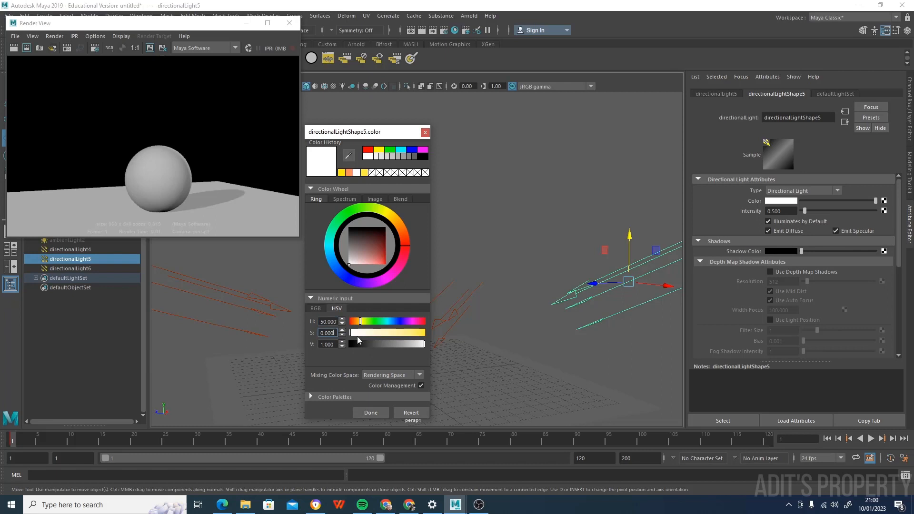
type("1")
key("Return")
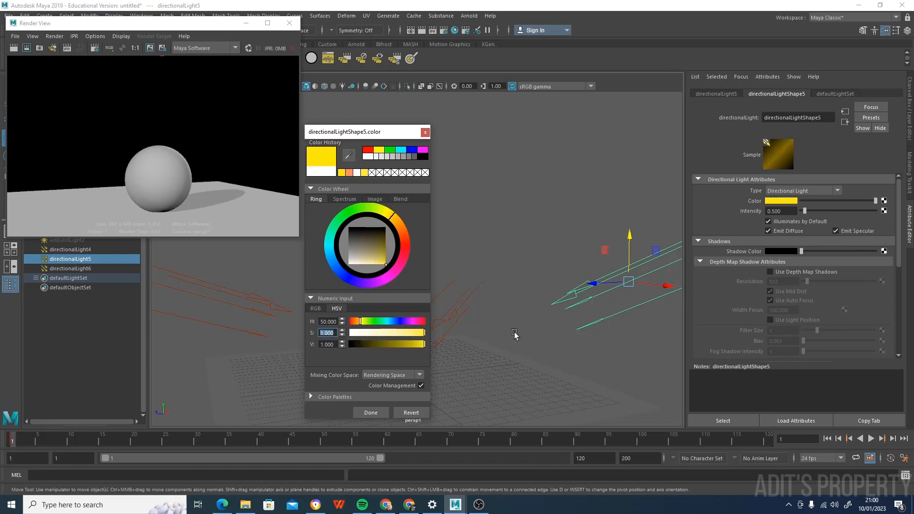
left_click(377, 413)
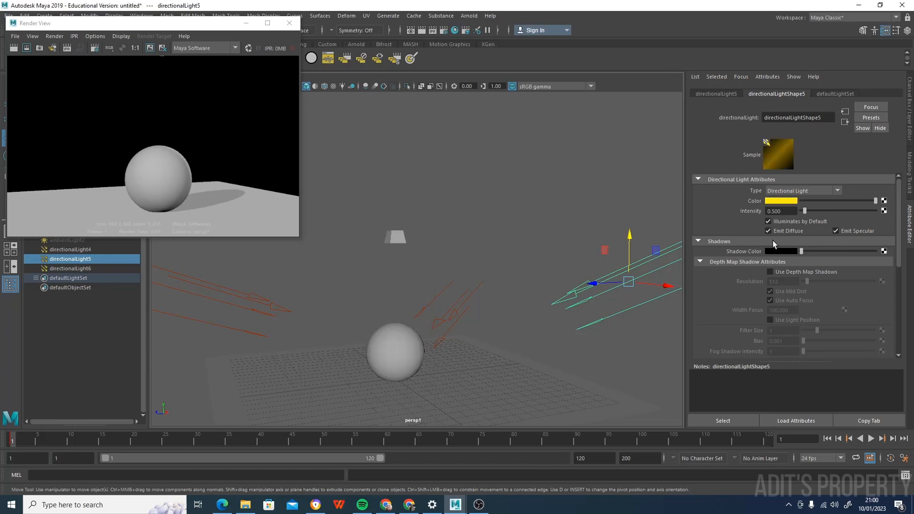
left_click(465, 305)
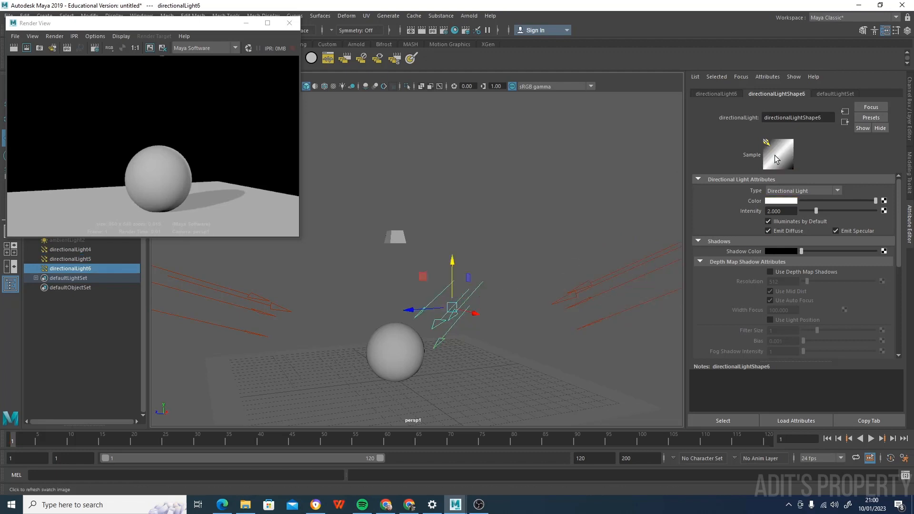
left_click(781, 201)
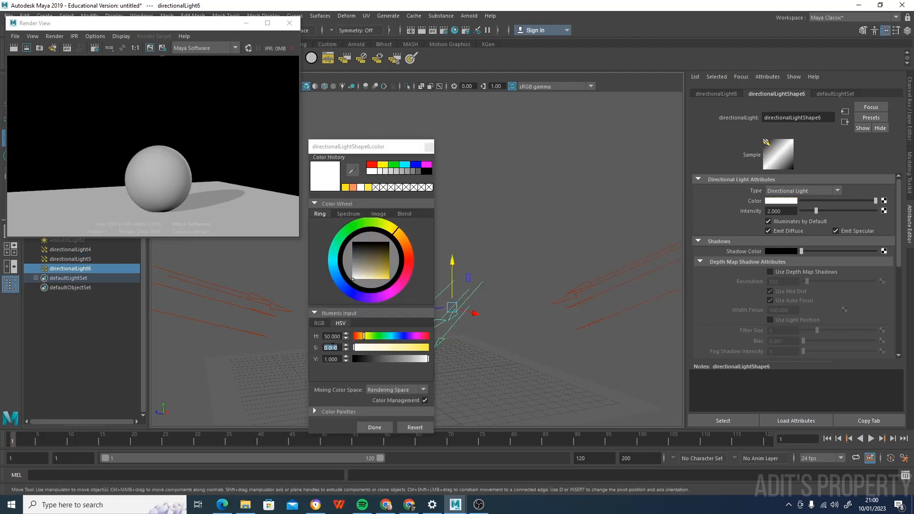
left_click(377, 432)
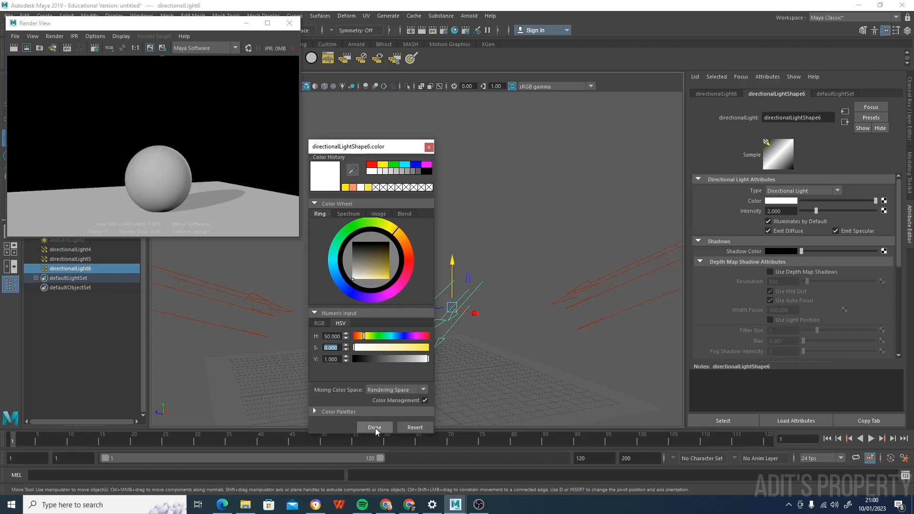
left_click(375, 428)
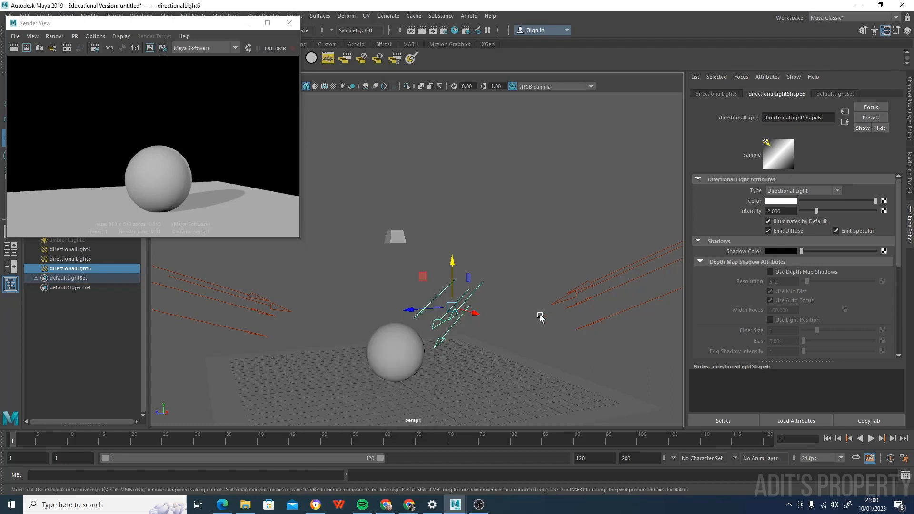
Render the scene with the yellow lights, first from the current view and again from closer to the sphere
left_click(15, 48)
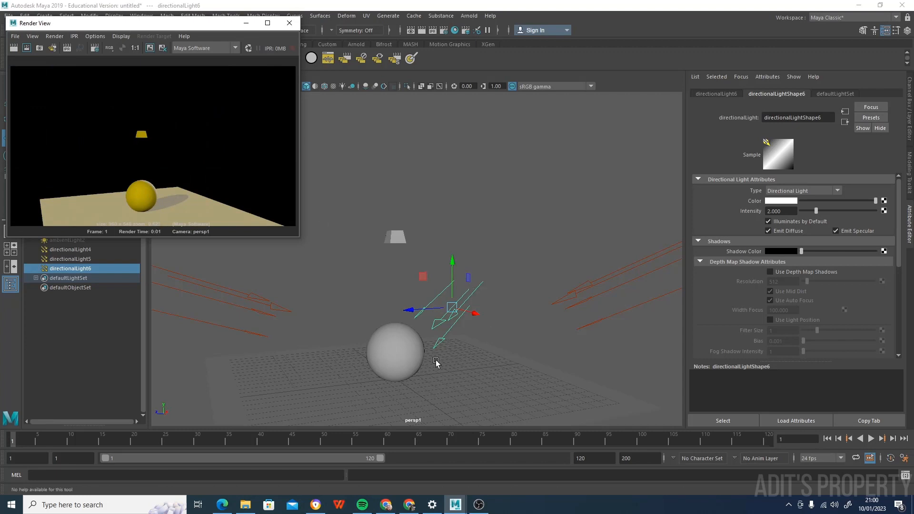
scroll(428, 292, "up", 6)
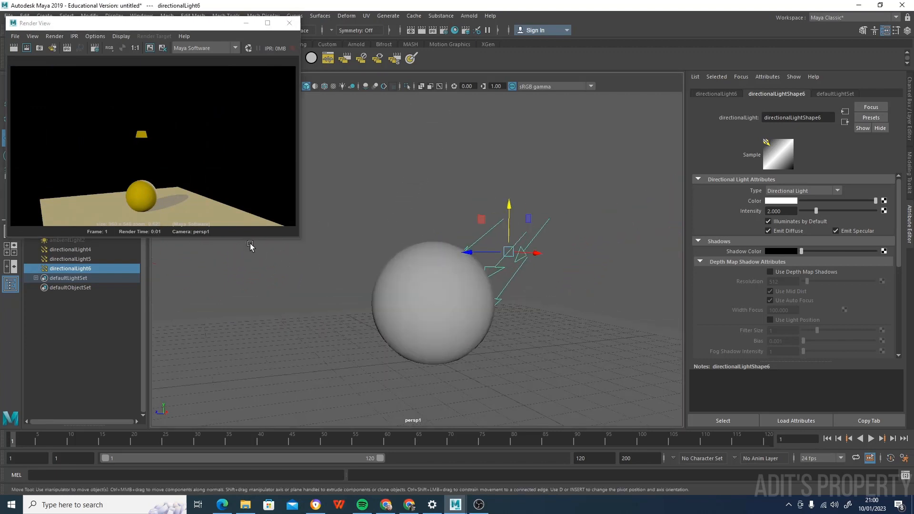
left_click(13, 49)
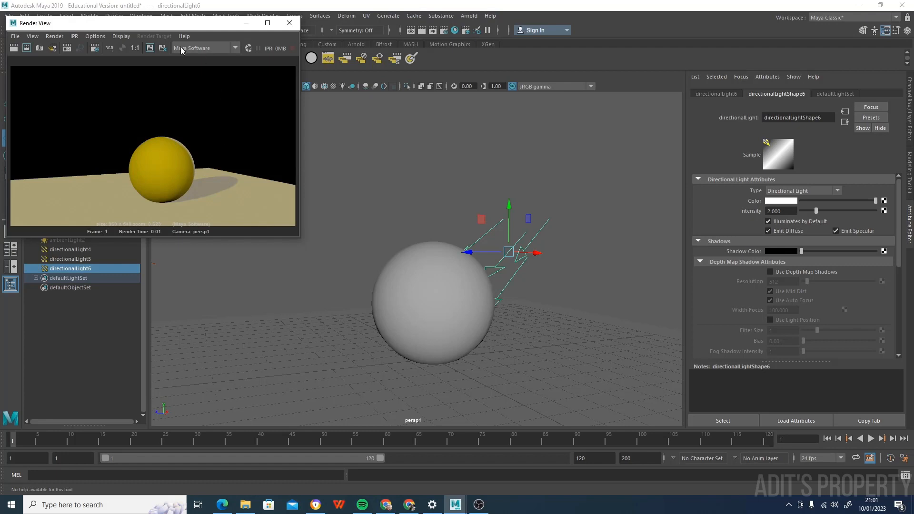
Hide the three directional lights directionalLight4, directionalLight5 and directionalLight6
left_click_drag(169, 24, 292, 122)
left_click(88, 250)
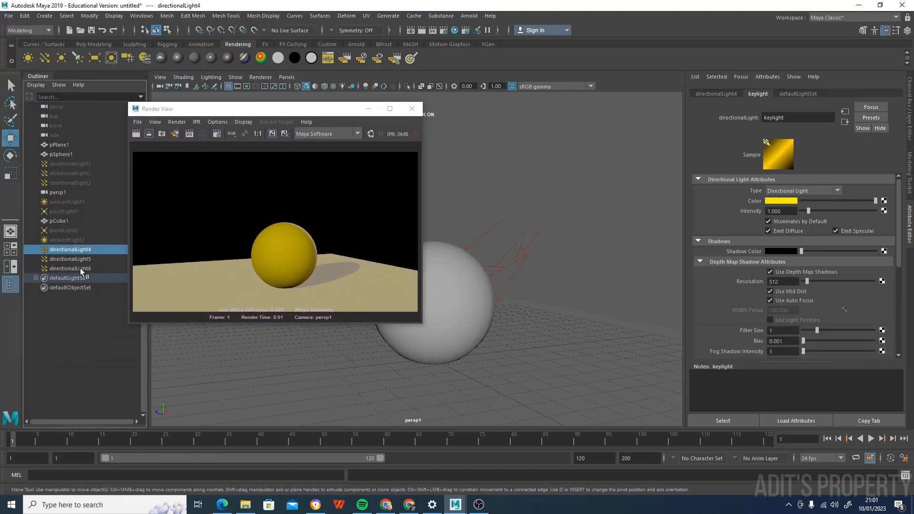
left_click(80, 268, "shift")
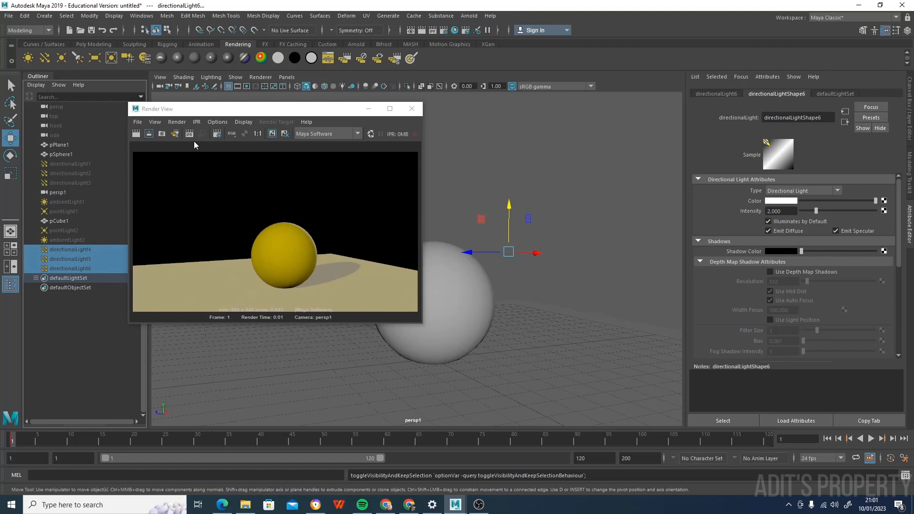
Create a point light and raise it straight up from the origin into the open cube above the sphere
left_click(61, 60)
left_click_drag(316, 109, 801, 146)
scroll(470, 298, "down", 5)
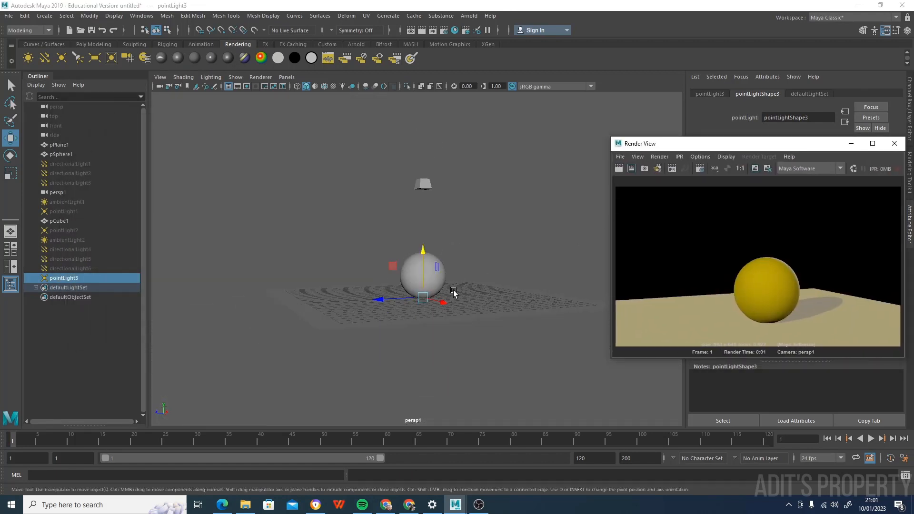
scroll(454, 293, "up", 4)
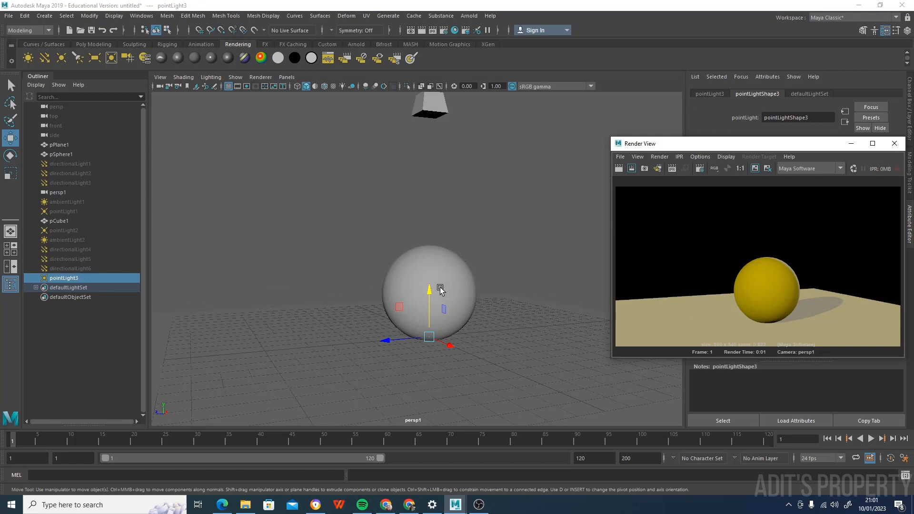
left_click_drag(429, 292, 431, 173)
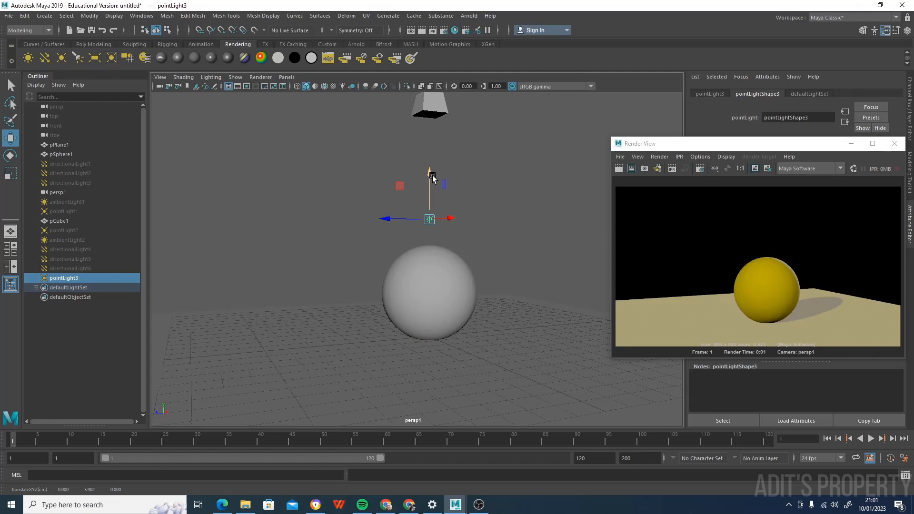
left_click_drag(432, 178, 434, 61)
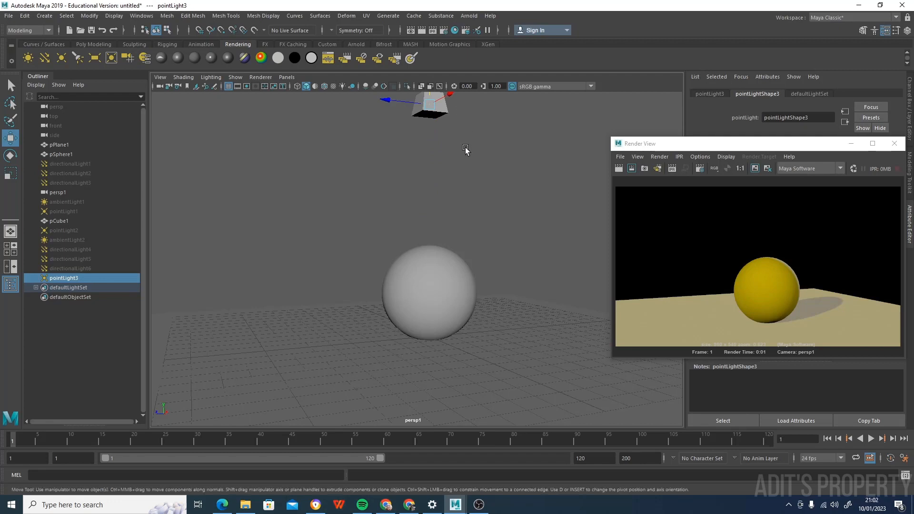
right_click_drag(461, 162, 429, 216, "alt")
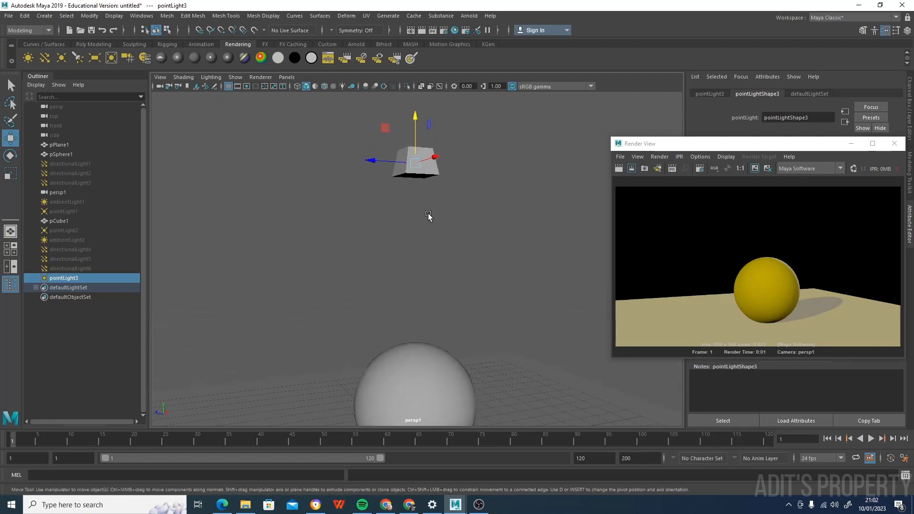
Smooth the open cube above the sphere into a rounded lampshade
left_click(435, 175)
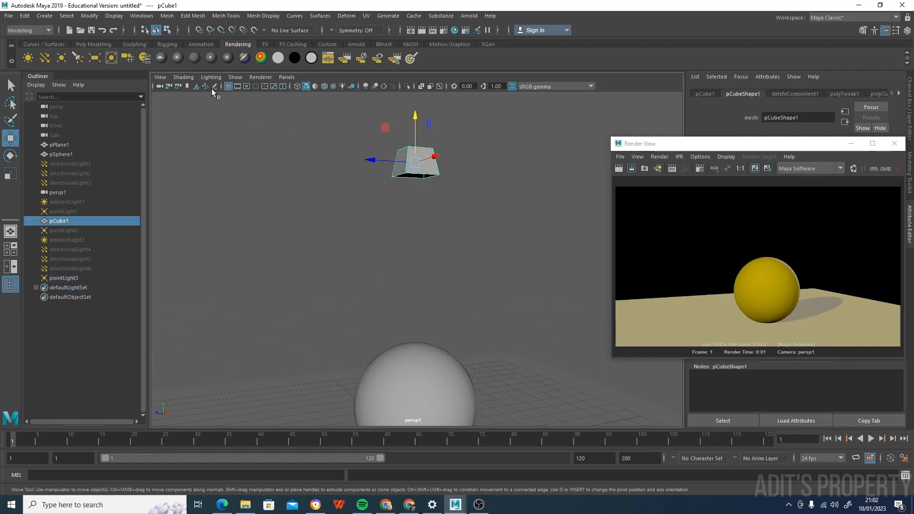
left_click(44, 43)
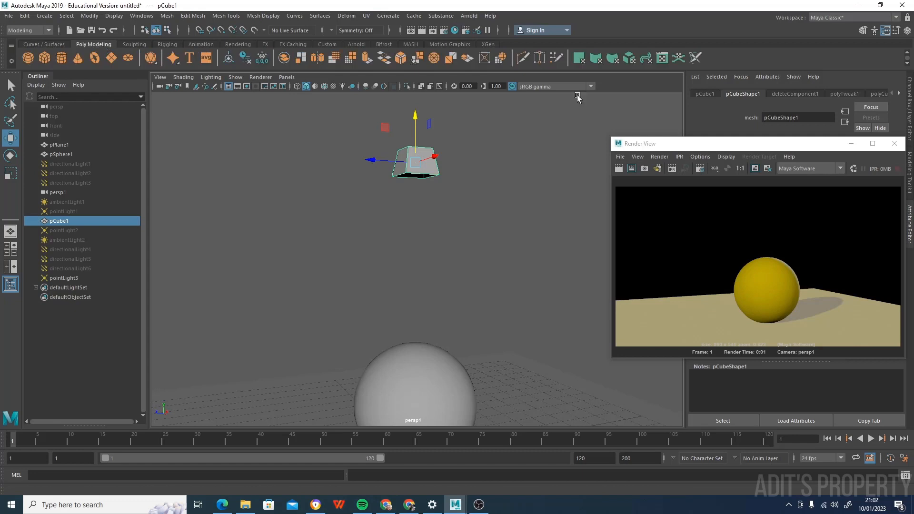
left_click_drag(736, 150, 705, 145)
left_click(335, 58)
key("q")
scroll(431, 175, "up", 2)
left_click(441, 174)
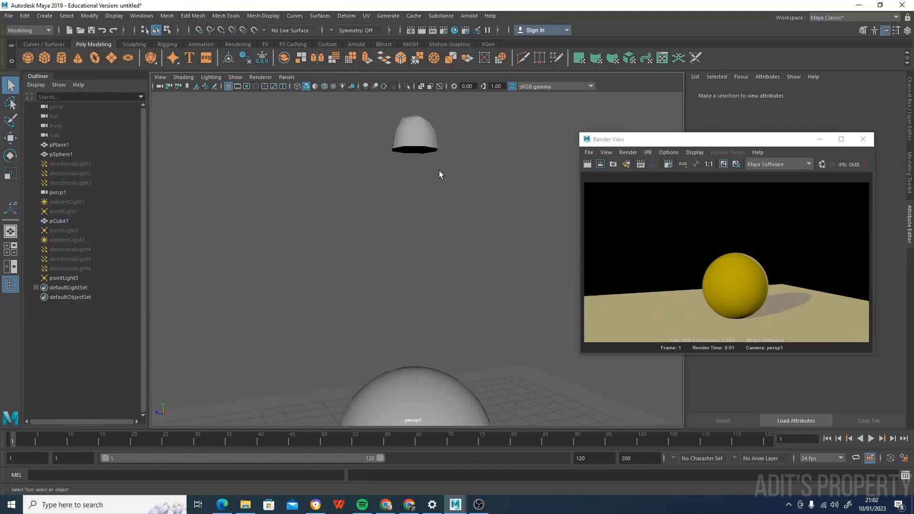
left_click(419, 139)
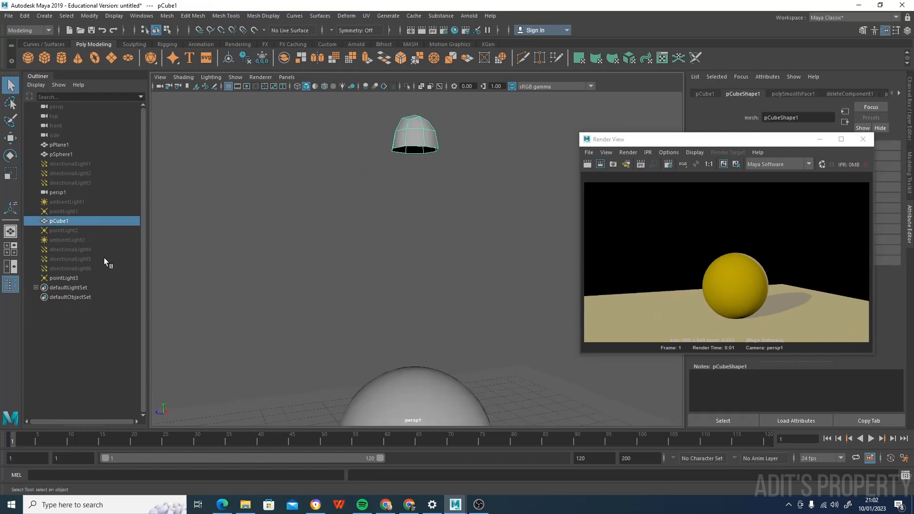
Select the point light inside the lampshade, render the scene, and examine how it lights the sphere and plane
left_click(61, 278)
scroll(412, 172, "down", 4)
key("w")
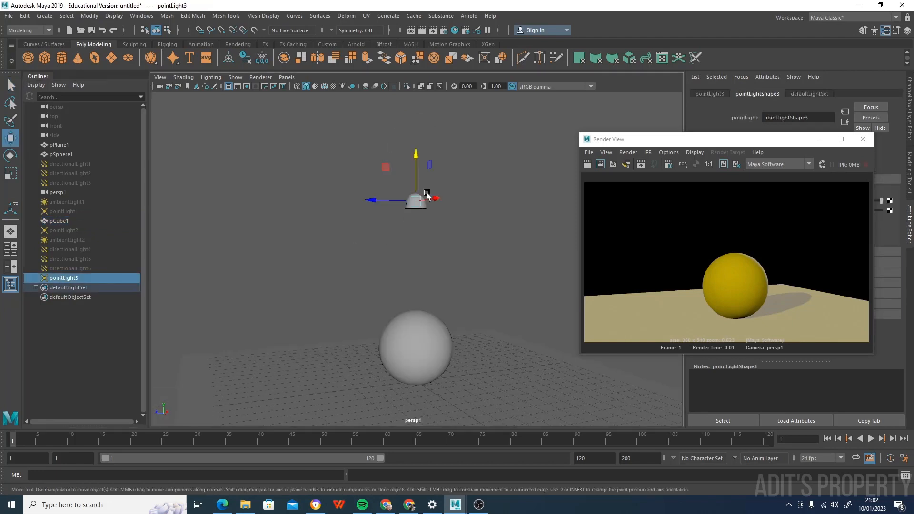
scroll(423, 190, "up", 2)
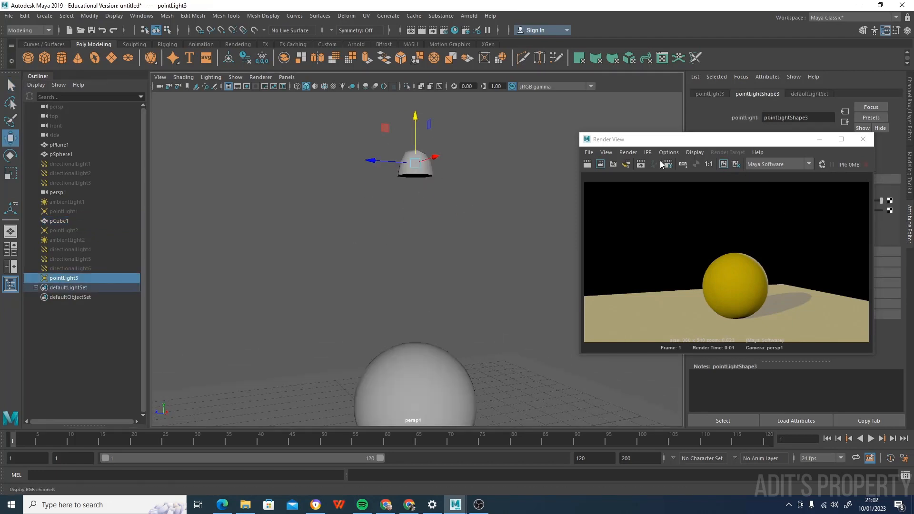
left_click(588, 164)
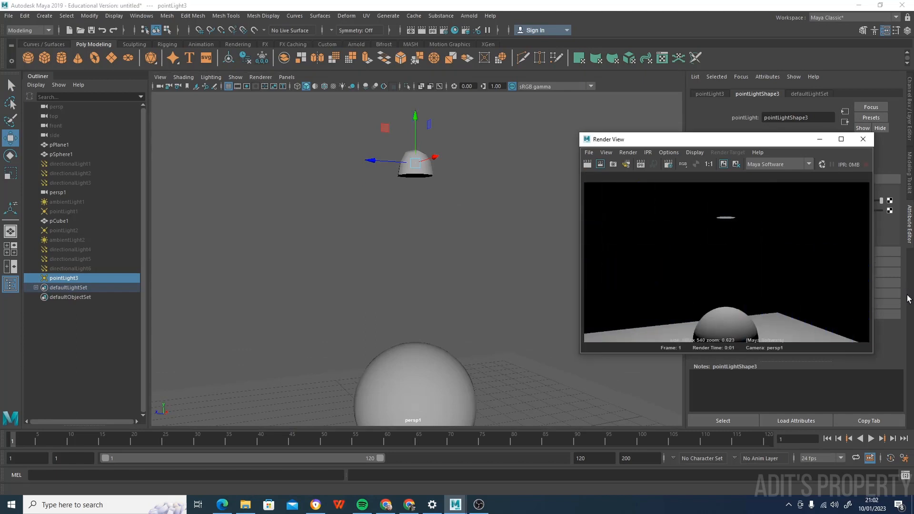
scroll(764, 255, "down", 2)
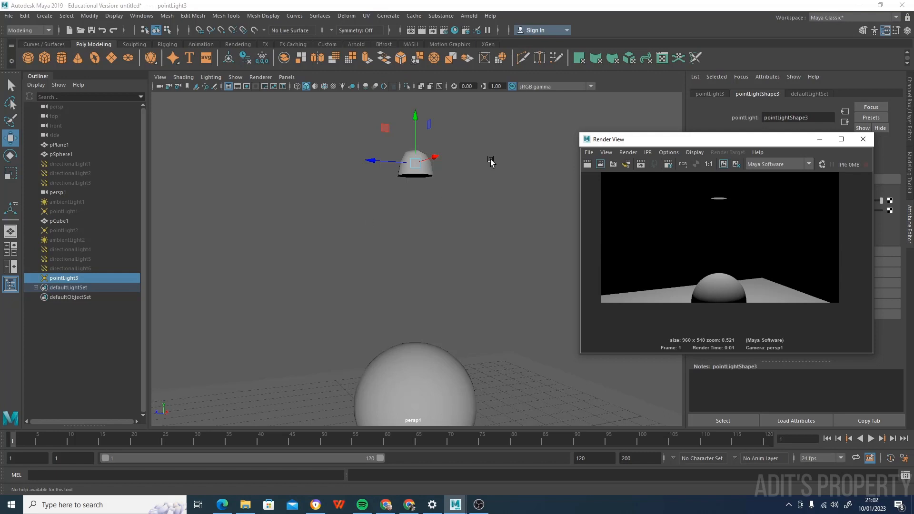
Lower the point light straight down out of the lampshade into the centre of the sphere
left_click_drag(674, 140, 552, 178)
left_click_drag(637, 181, 634, 111)
left_click_drag(437, 185, 414, 178, "alt")
middle_click_drag(418, 161, 407, 181, "alt")
left_click_drag(402, 117, 410, 301)
mouse_move(331, 353)
left_mouse_down("alt")
mouse_move(341, 353)
mouse_move(332, 353)
left_mouse_up("alt")
Make the sphere's lambert1 material semi-transparent by raising its Transparency to a little under half of the slider range
left_click(427, 341)
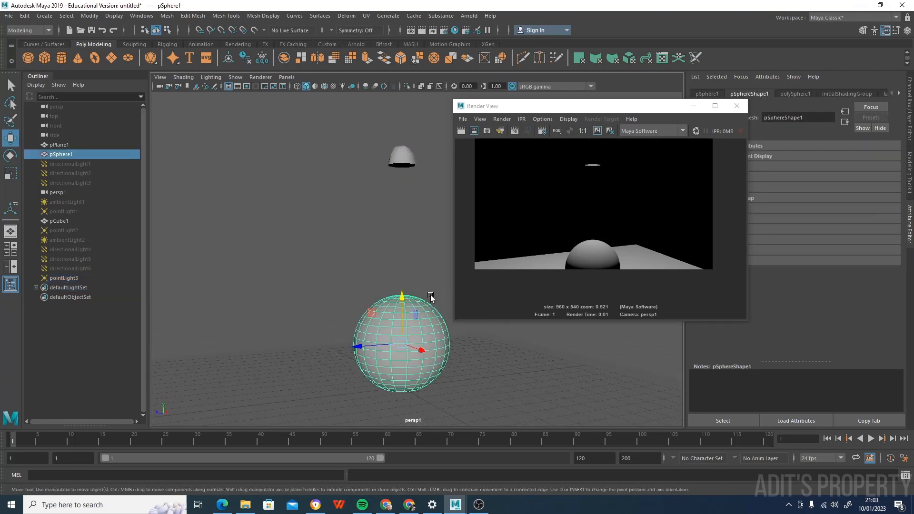
left_click_drag(656, 105, 647, 24)
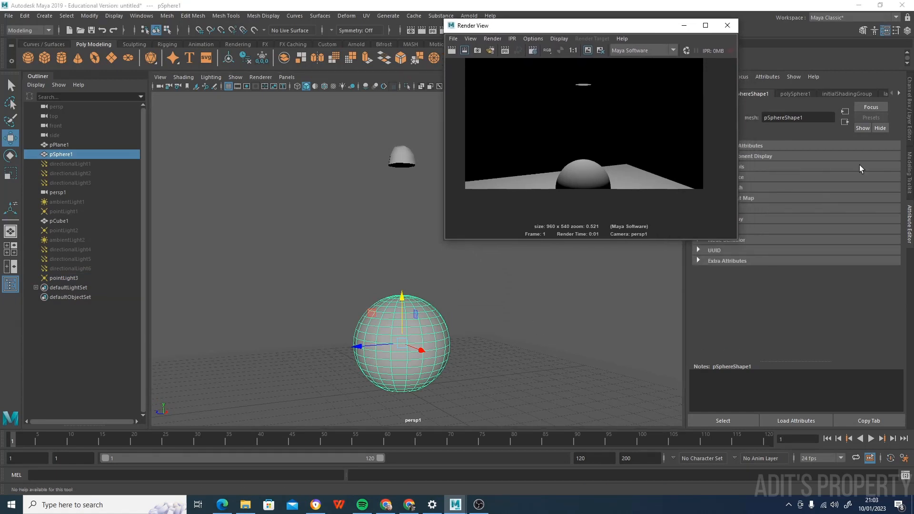
left_click_drag(647, 25, 243, 56)
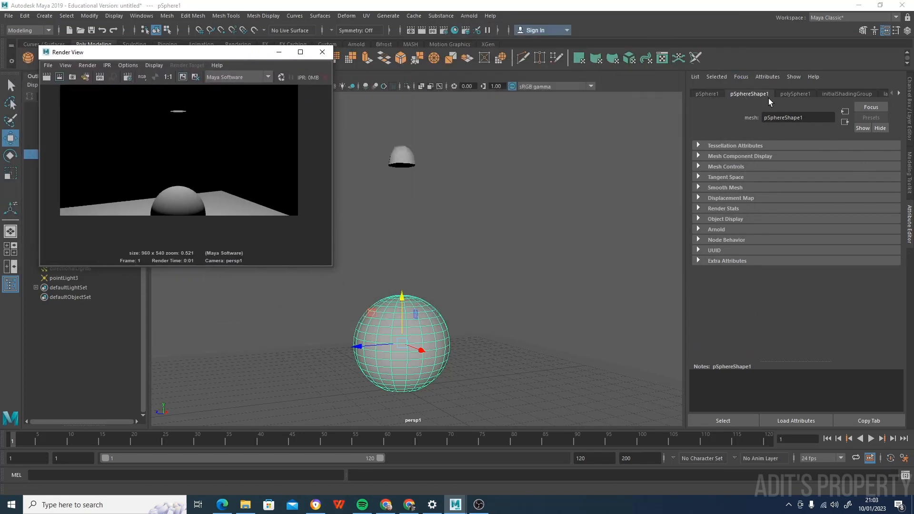
left_click(50, 277)
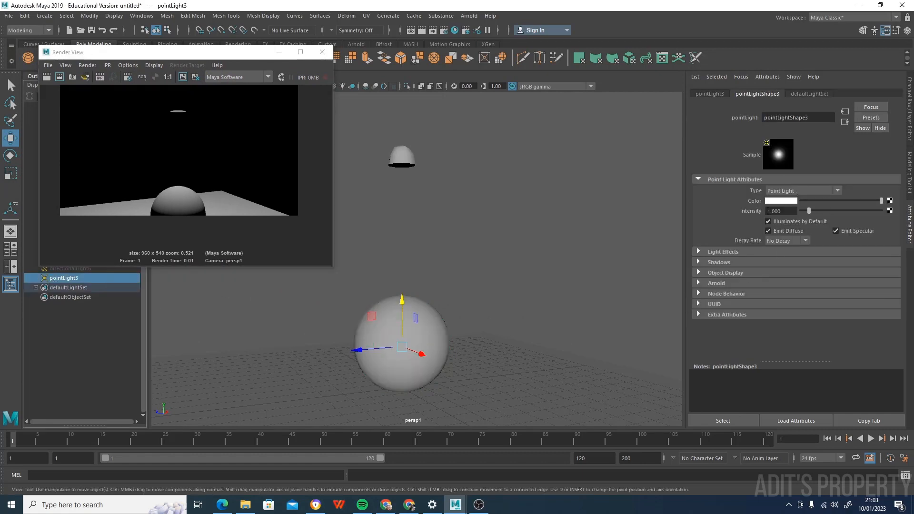
left_click(440, 346)
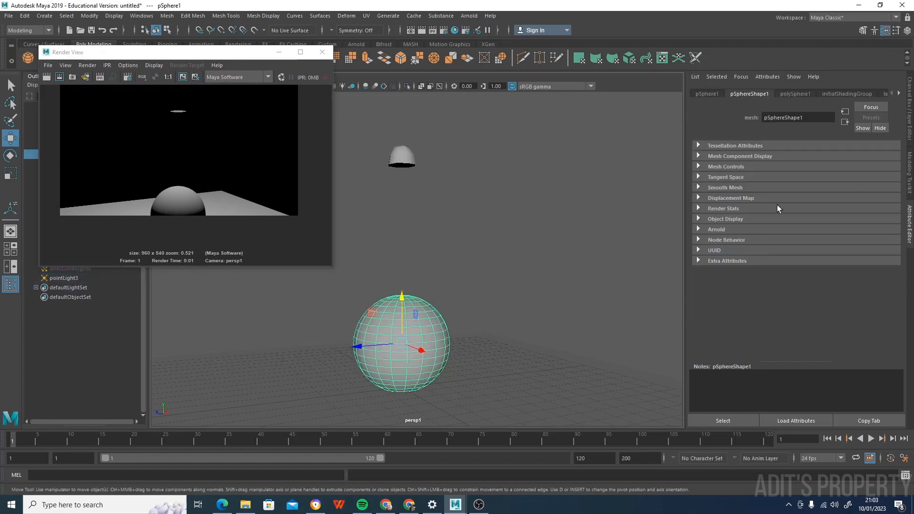
left_click(883, 93)
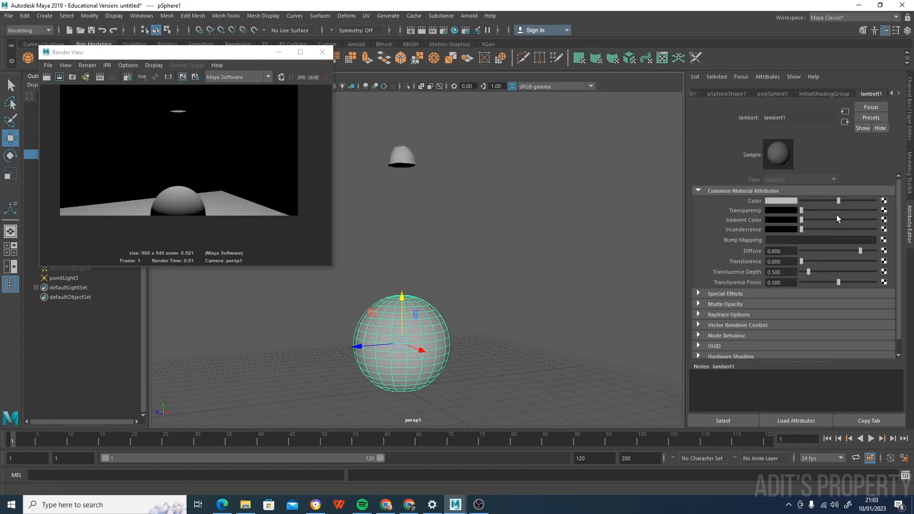
left_click_drag(803, 211, 833, 212)
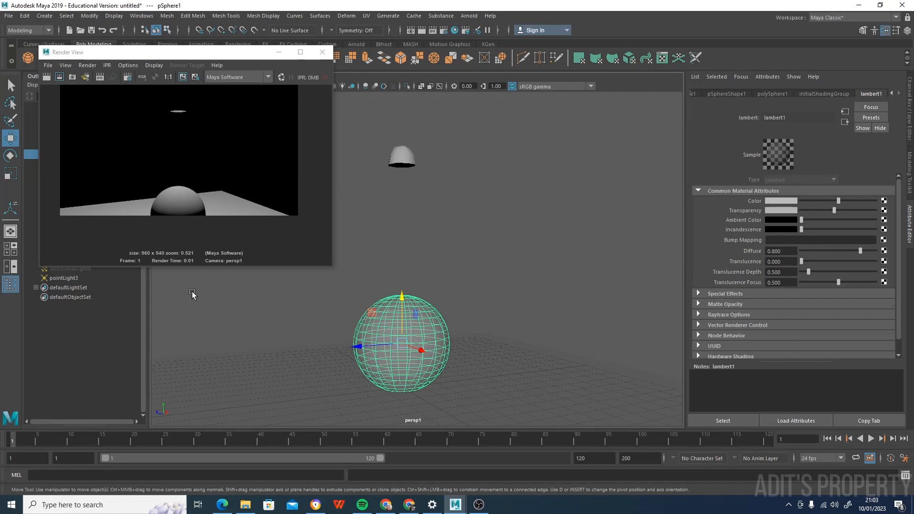
Select pointLight3 inside the sphere, render the scene, and examine how the light passes through the transparent sphere
left_click(61, 279)
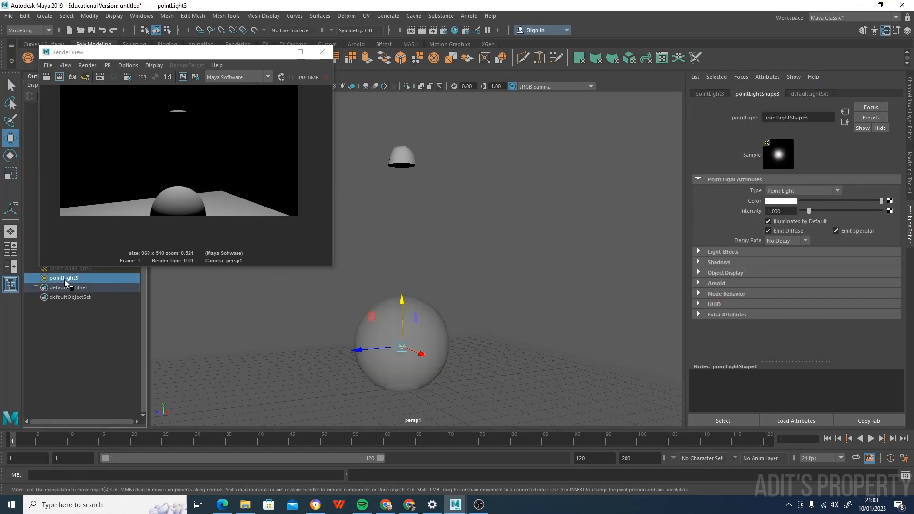
left_click(46, 78)
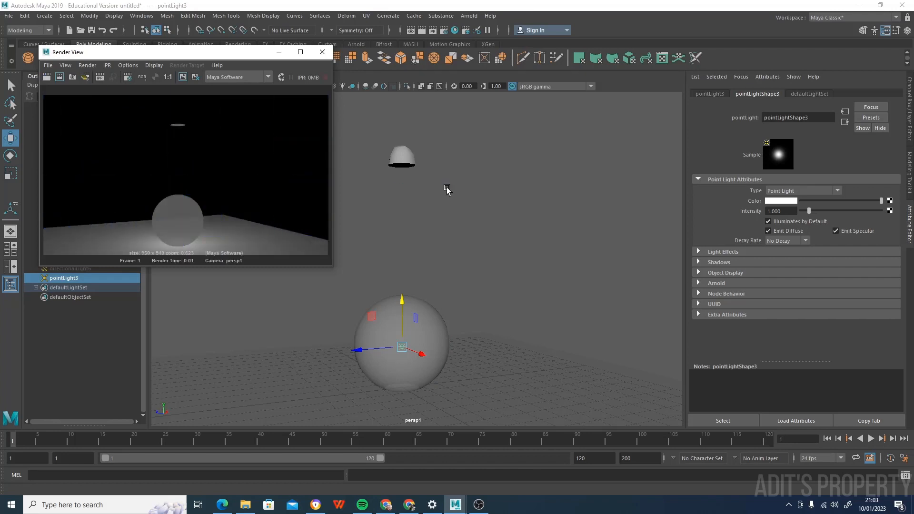
scroll(160, 247, "up", 6)
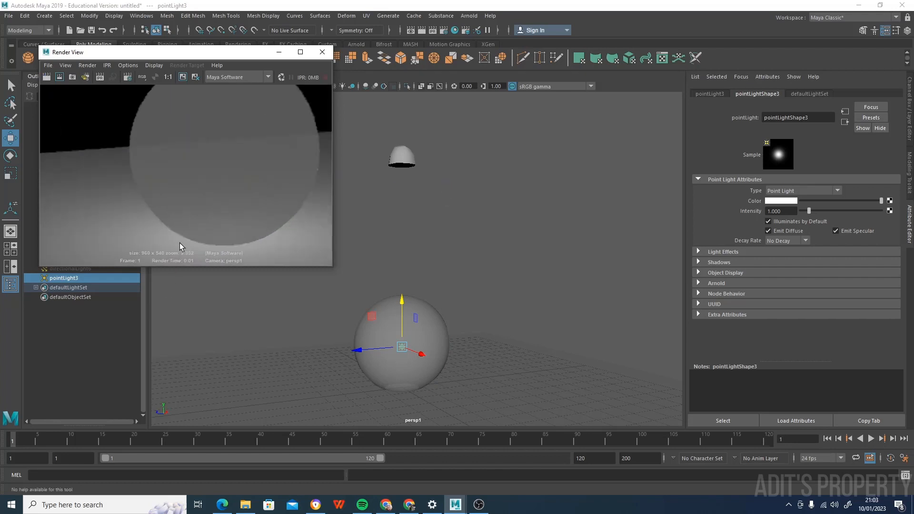
scroll(304, 227, "down", 5)
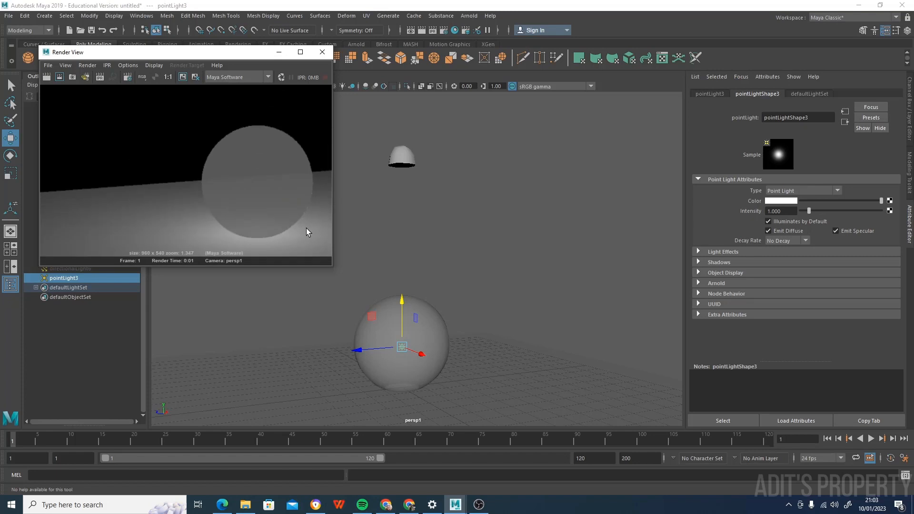
scroll(248, 216, "up", 2)
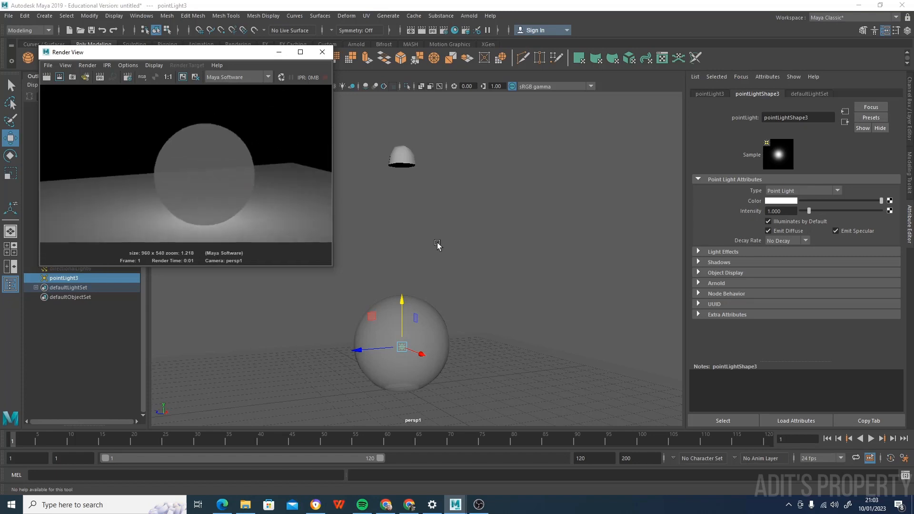
Set the intensity of pointLight3 to 5 and render the scene again
left_click_drag(811, 210, 846, 213)
left_click_drag(783, 212, 729, 211)
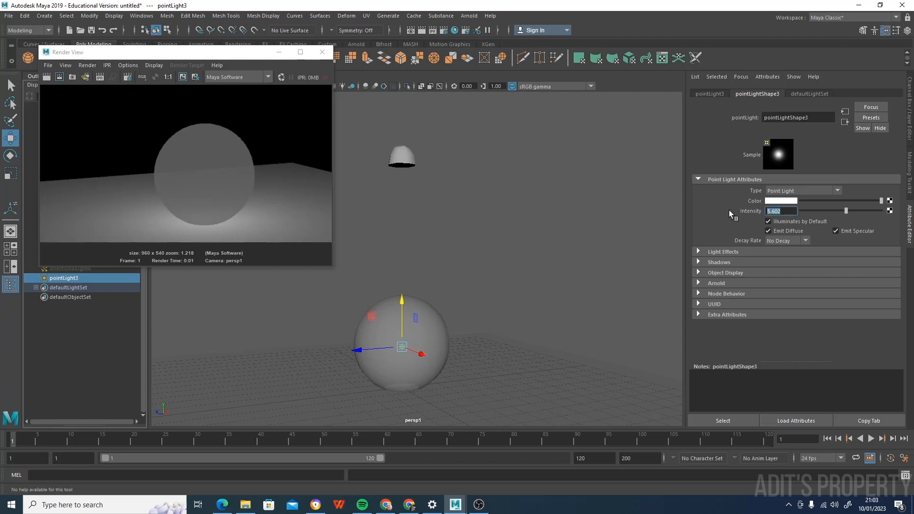
type("5")
key("Return")
left_click(46, 76)
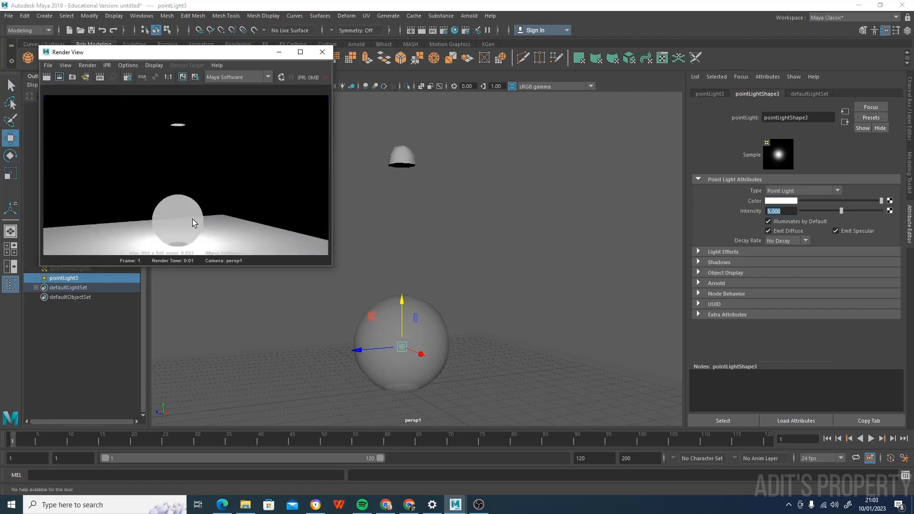
Examine the new render up close and as a whole, checking the glow around the sphere, the plane and the lampshade
scroll(227, 193, "up", 3)
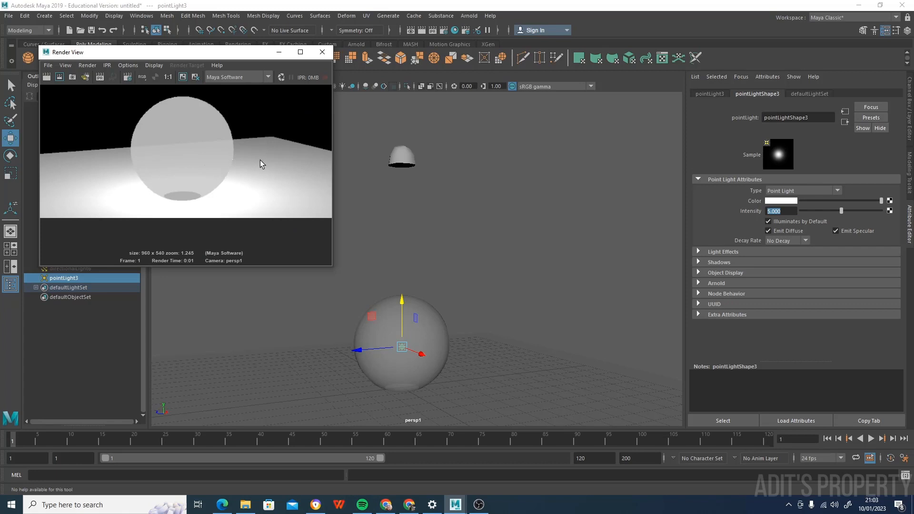
scroll(285, 157, "down", 2)
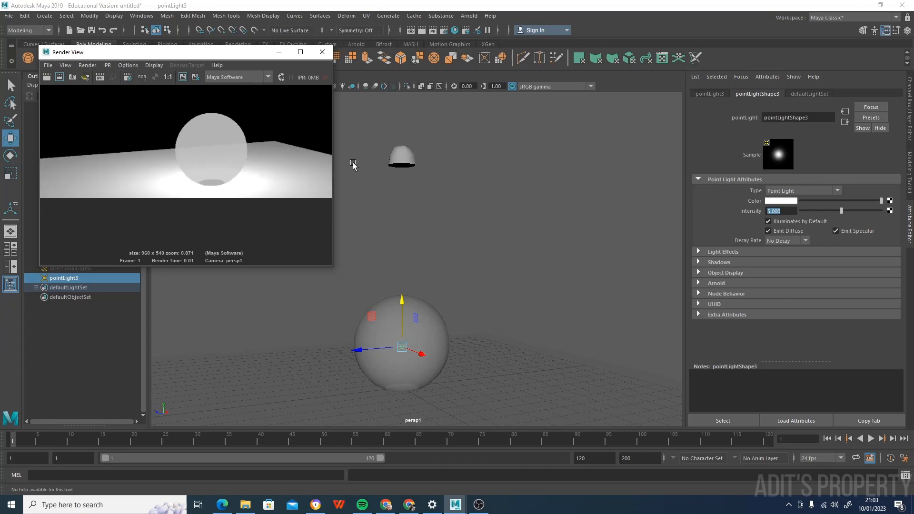
scroll(298, 169, "down", 5)
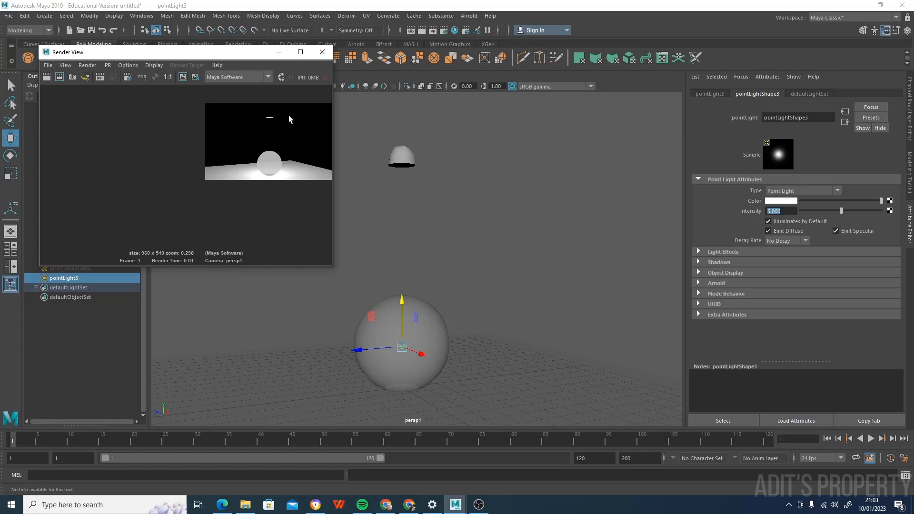
scroll(264, 121, "up", 4)
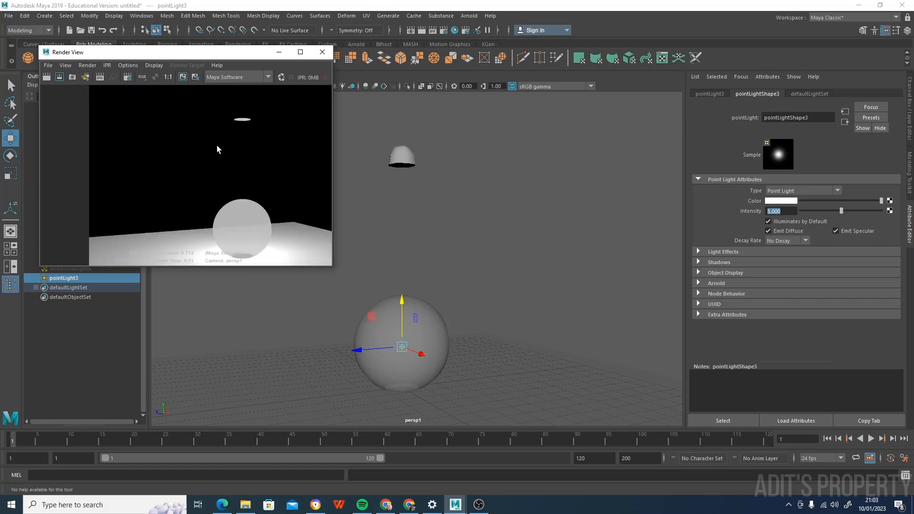
scroll(265, 139, "down", 3)
scroll(262, 139, "up", 4)
middle_click_drag(275, 133, 204, 128, "alt")
scroll(254, 169, "down", 3)
mouse_move(255, 176)
middle_mouse_down("alt")
mouse_move(269, 158)
mouse_move(235, 175)
mouse_move(256, 177)
mouse_move(244, 174)
middle_mouse_up("alt")
left_click_drag(204, 57, 196, 144)
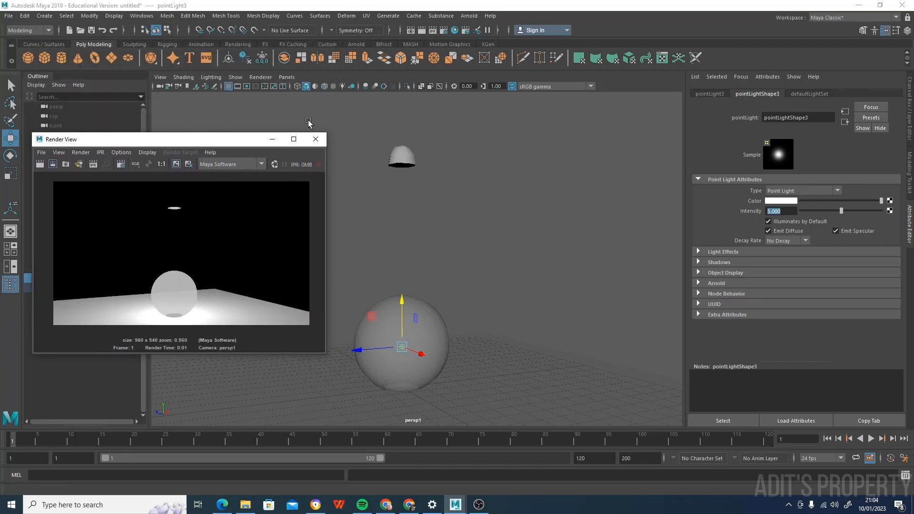
left_click(243, 45)
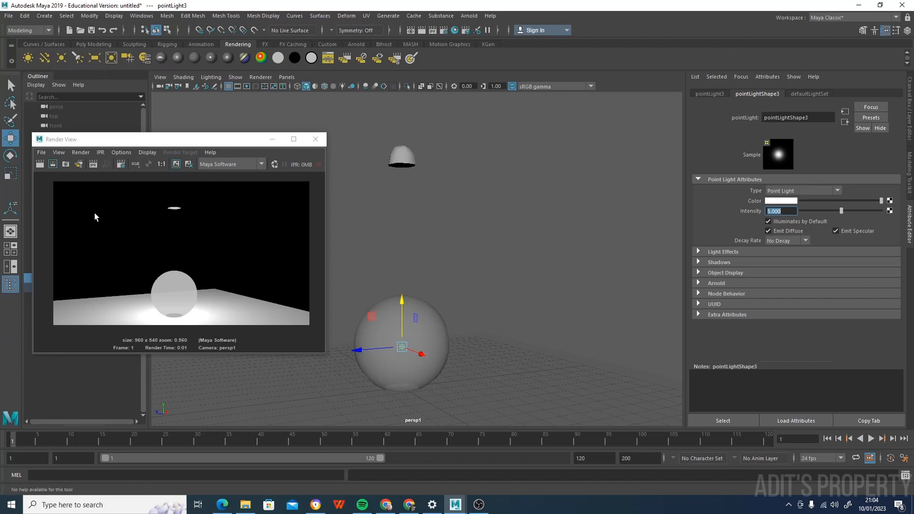
left_click_drag(241, 139, 241, 120)
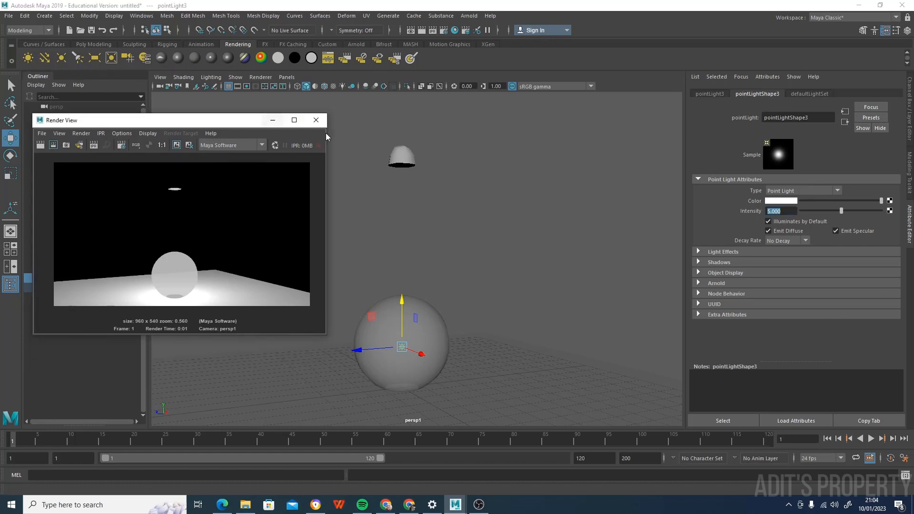
left_click(485, 506)
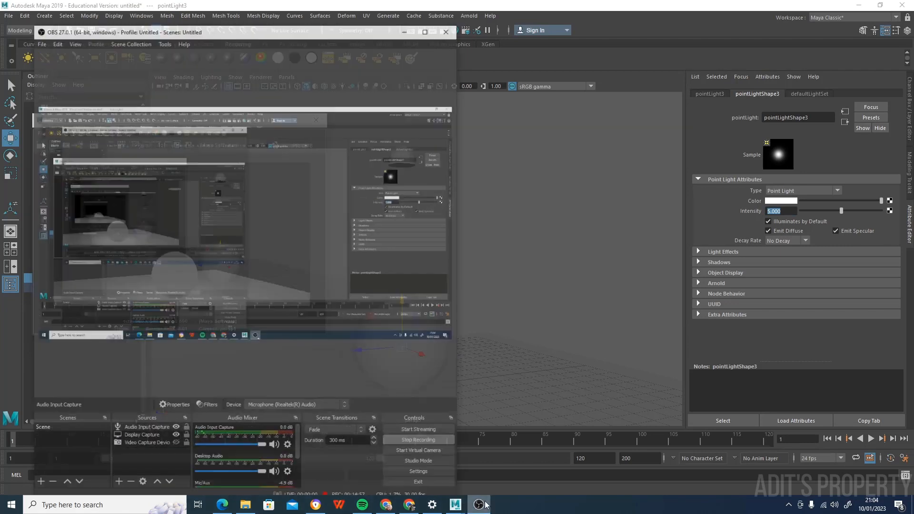